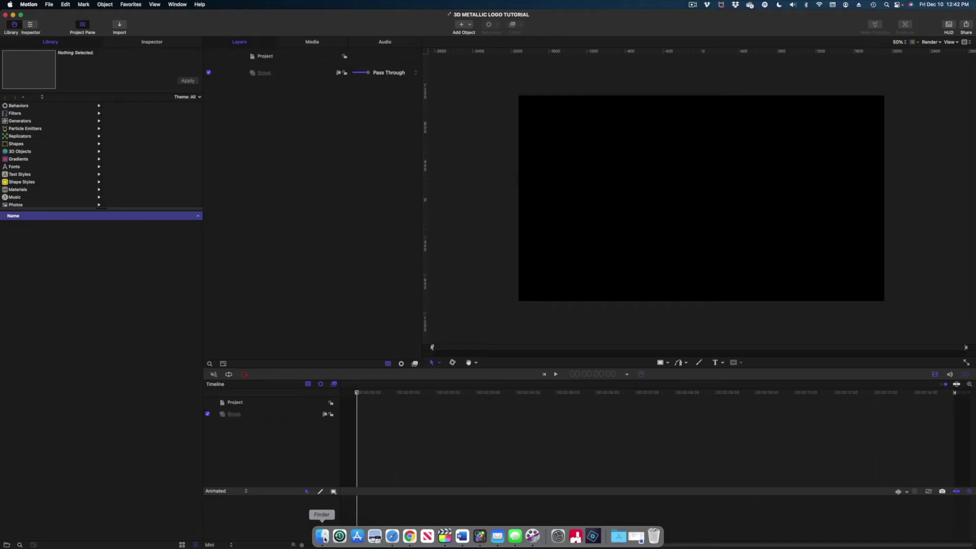
Import ORIGIN CUTOUT.png from Finder into the project's group.
{"action": "left_click", "coordinate": [325, 539]}
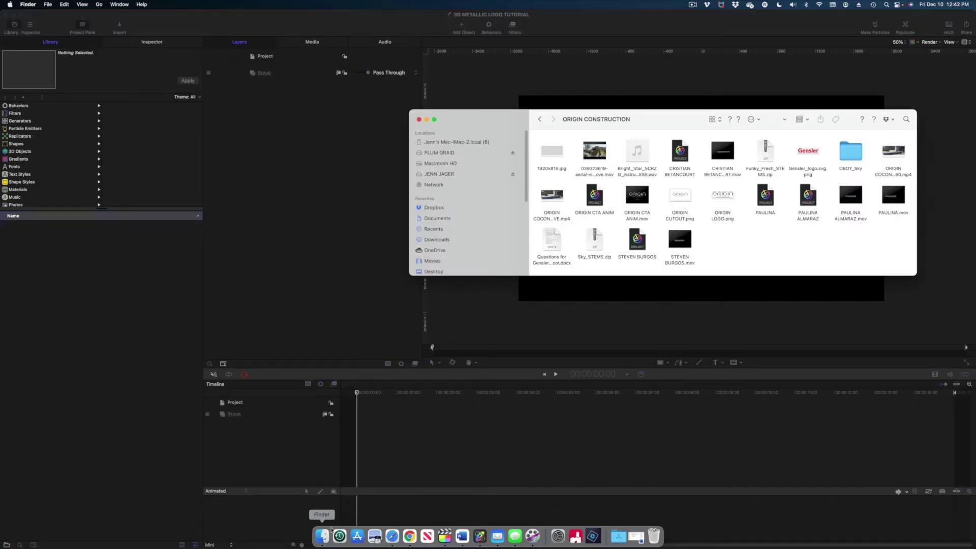
{"action": "left_click_drag", "start_coordinate": [680, 198], "coordinate": [310, 77]}
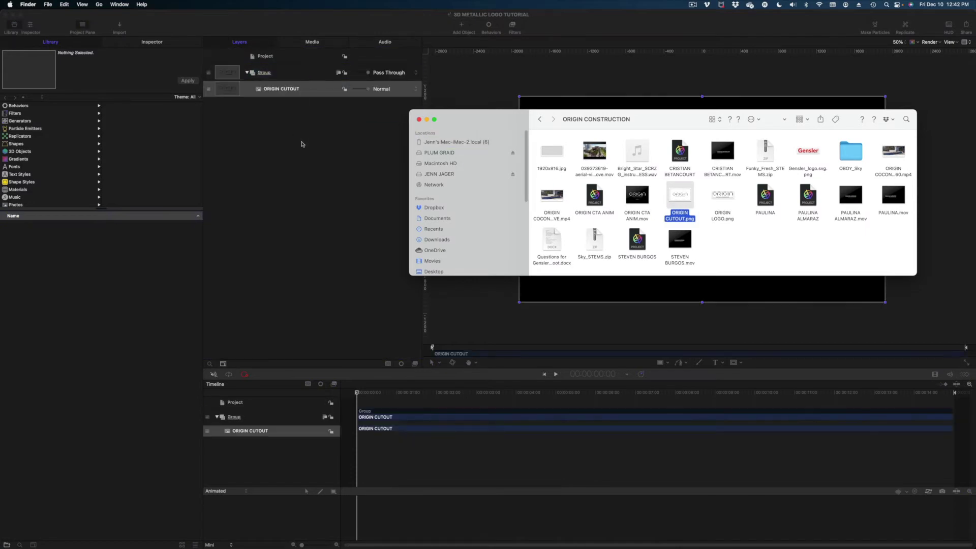
{"action": "left_click", "coordinate": [192, 100]}
Add a Color Solid generator below the logo and make it a grey pencil colour.
{"action": "left_click", "coordinate": [20, 121]}
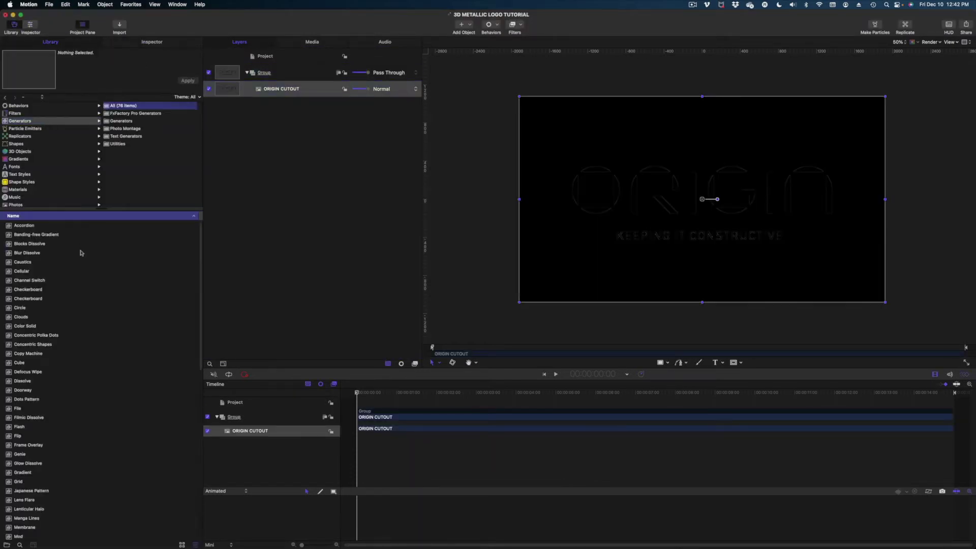
{"action": "left_click_drag", "start_coordinate": [25, 326], "coordinate": [260, 99]}
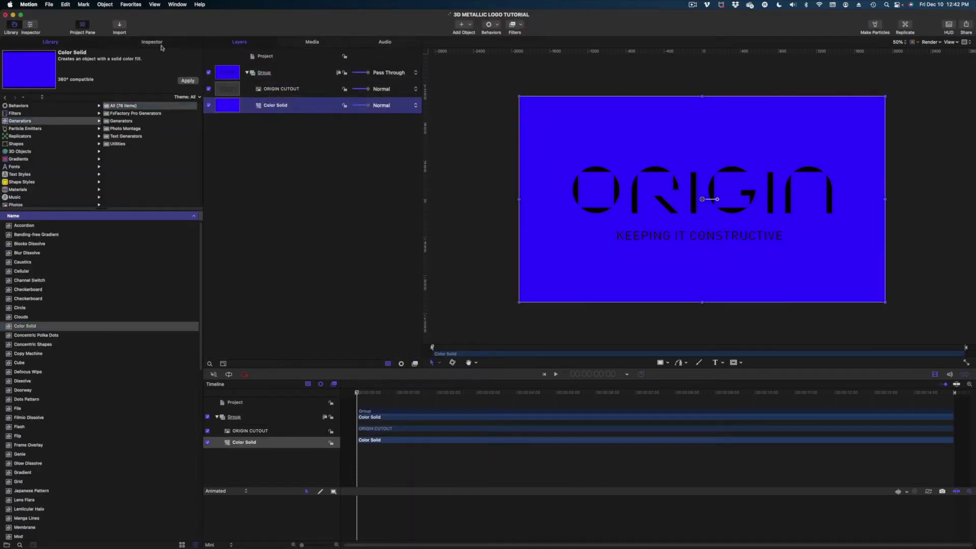
{"action": "left_click", "coordinate": [154, 42]}
{"action": "left_click", "coordinate": [154, 149]}
{"action": "left_click", "coordinate": [427, 34]}
{"action": "left_click", "coordinate": [407, 66]}
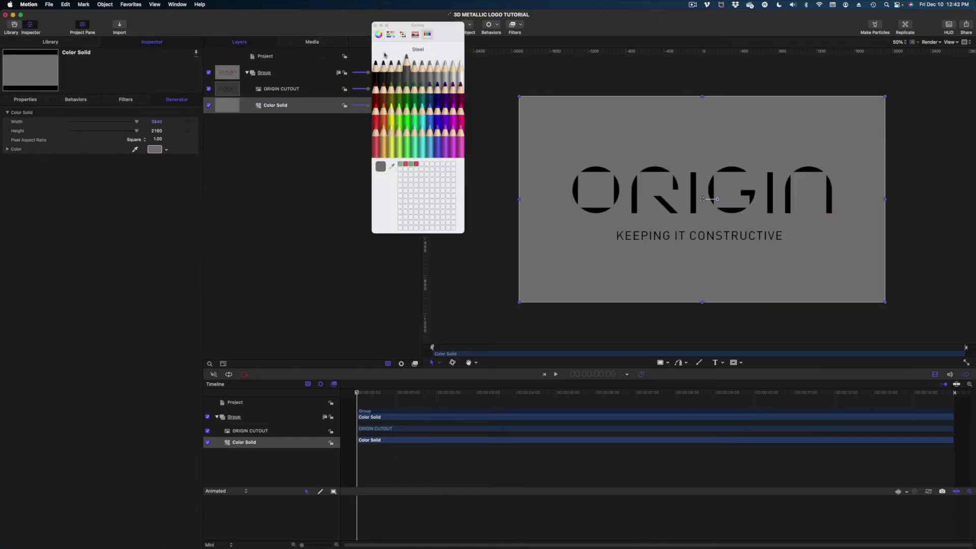
{"action": "left_click", "coordinate": [376, 25]}
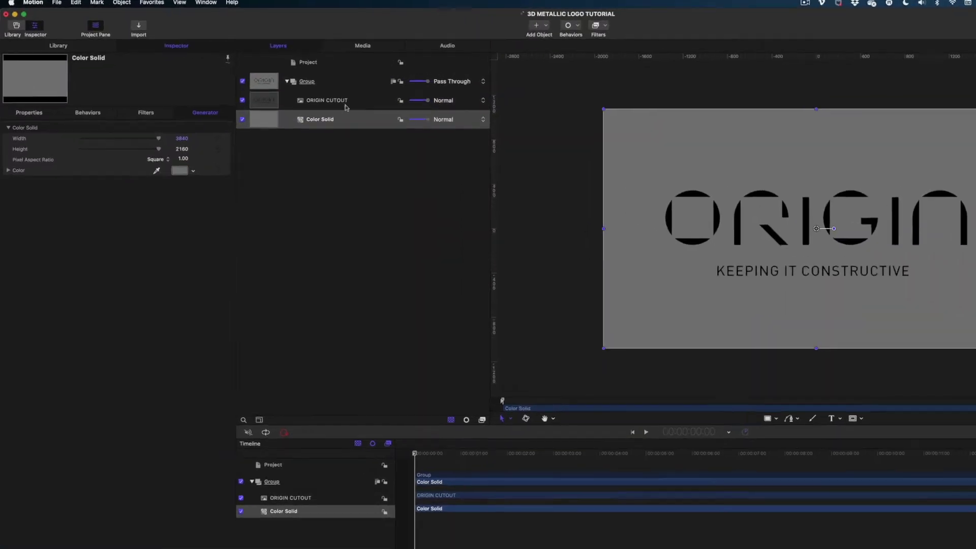
Locate the Gradient generator in the Library's generator list.
{"action": "left_click", "coordinate": [101, 65]}
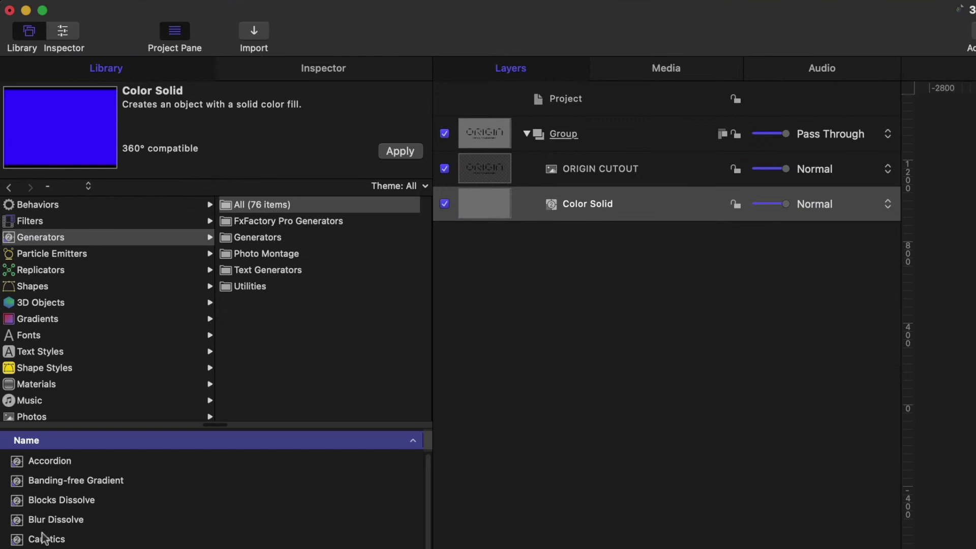
{"action": "scroll", "coordinate": [41, 488], "scroll_direction": "down", "scroll_amount": 3}
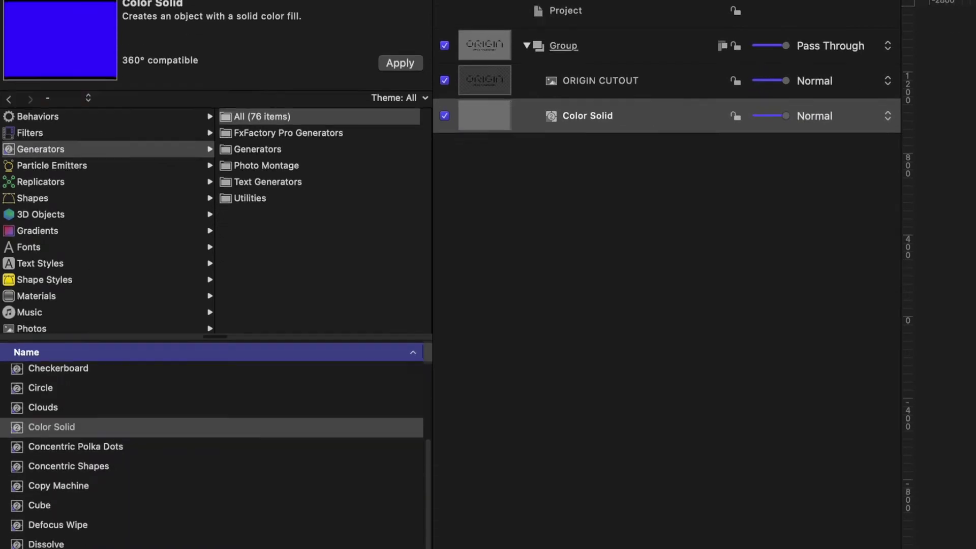
{"action": "left_click", "coordinate": [41, 450]}
Place a Gradient generator at the top of the group and show its 3840 × 2160 generator settings.
{"action": "left_click_drag", "start_coordinate": [15, 454], "coordinate": [285, 85]}
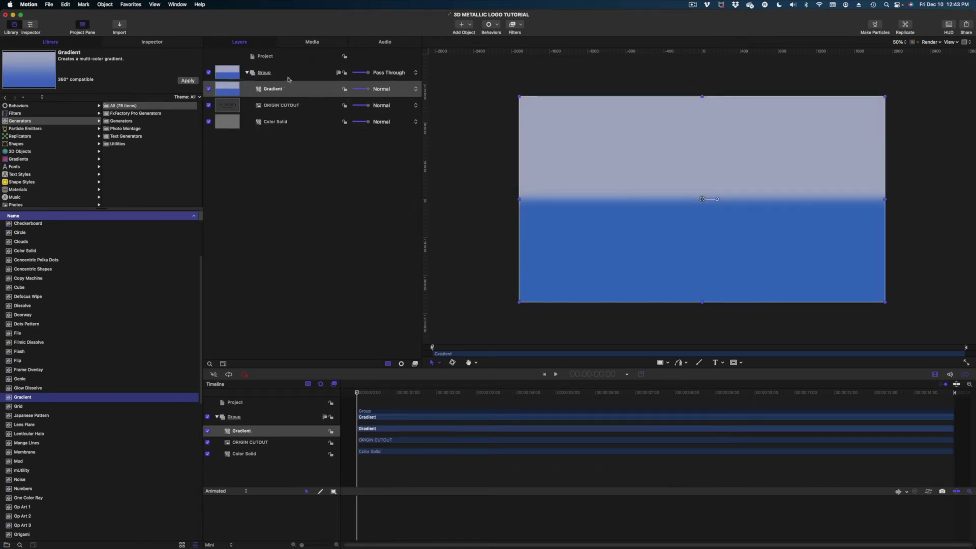
{"action": "left_click", "coordinate": [166, 43]}
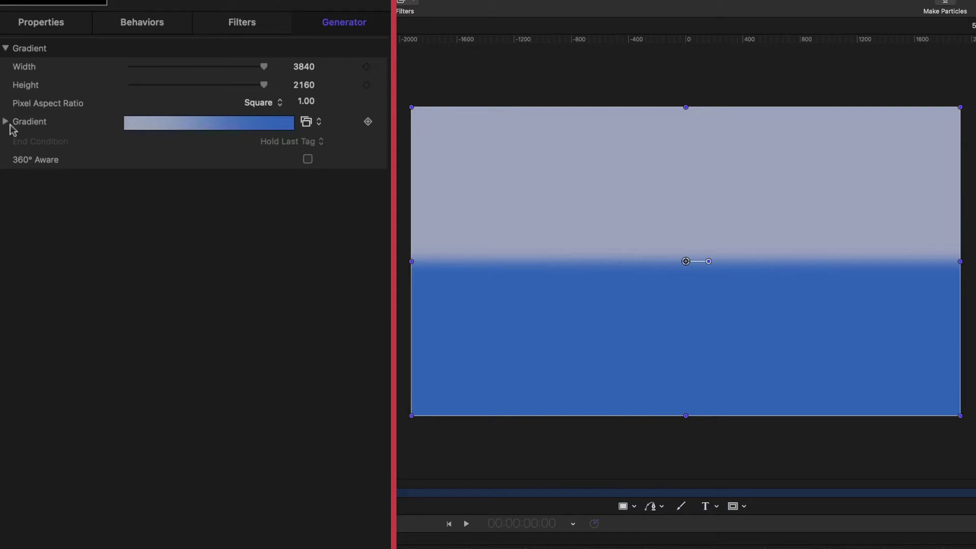
Set the gradient's first colour stop to a dark brownish gold.
{"action": "left_click", "coordinate": [6, 122]}
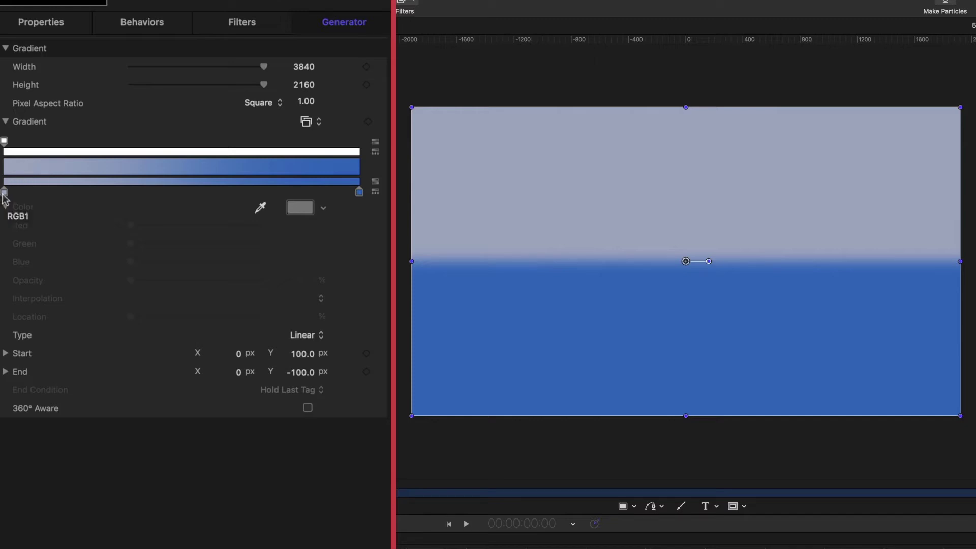
{"action": "left_click", "coordinate": [4, 193]}
{"action": "left_click", "coordinate": [298, 209]}
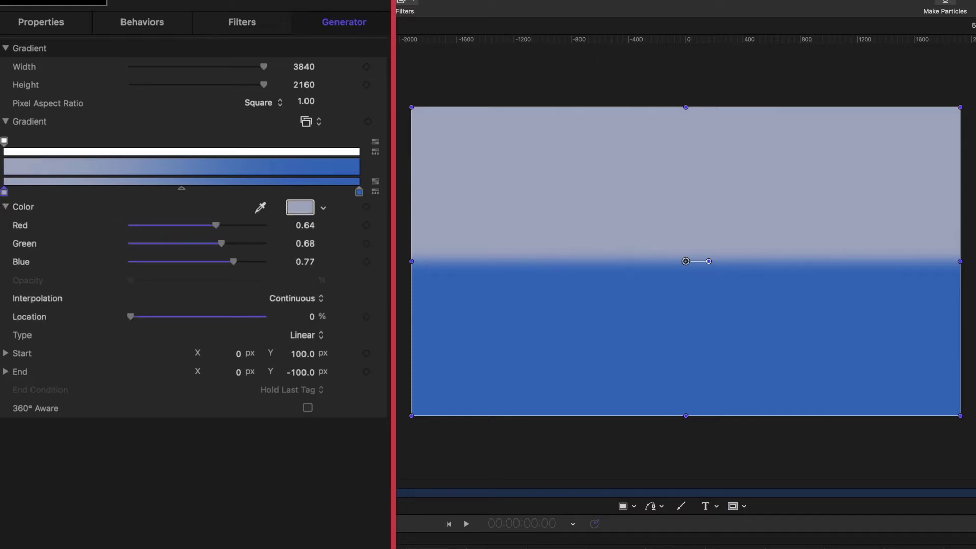
{"action": "left_click", "coordinate": [748, 0]}
{"action": "left_click", "coordinate": [834, 0]}
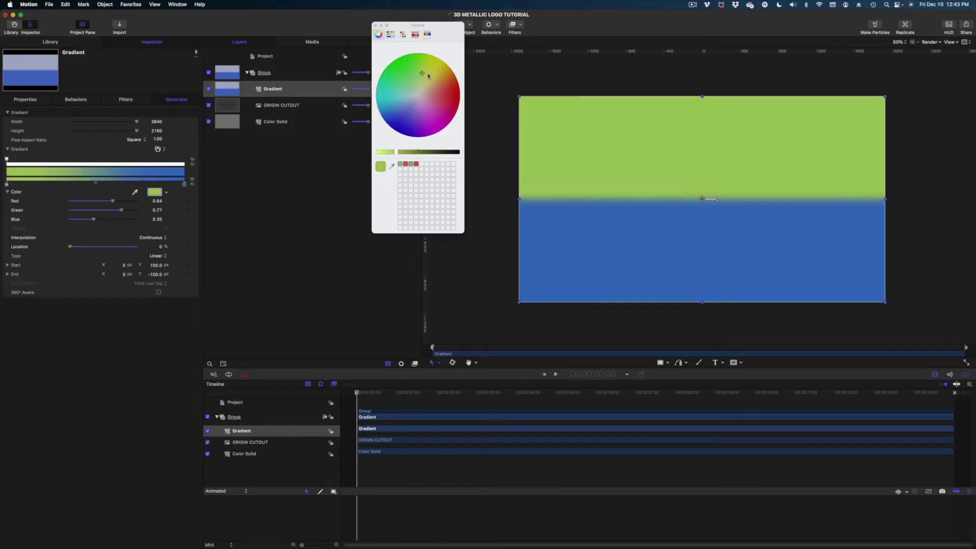
{"action": "left_click_drag", "start_coordinate": [428, 76], "coordinate": [444, 71]}
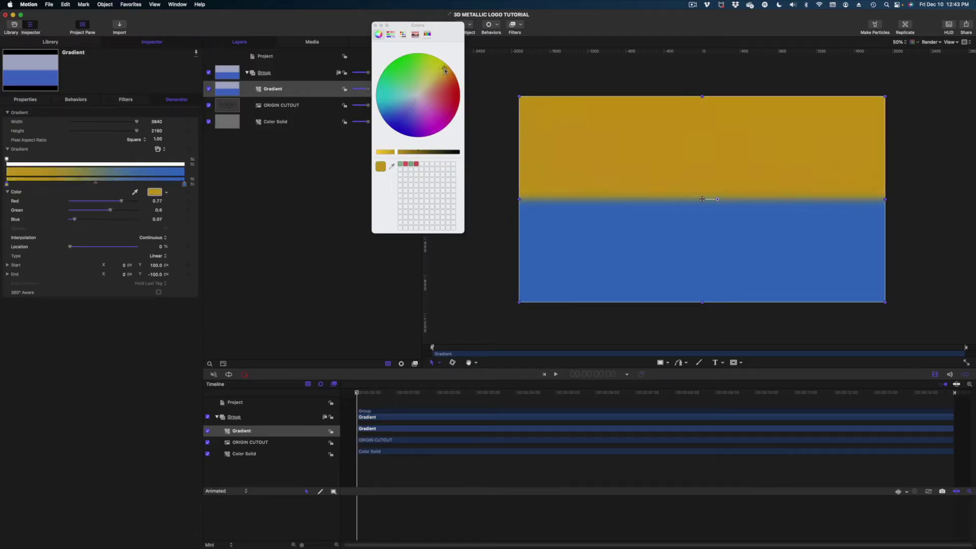
{"action": "left_click_drag", "start_coordinate": [396, 152], "coordinate": [408, 154]}
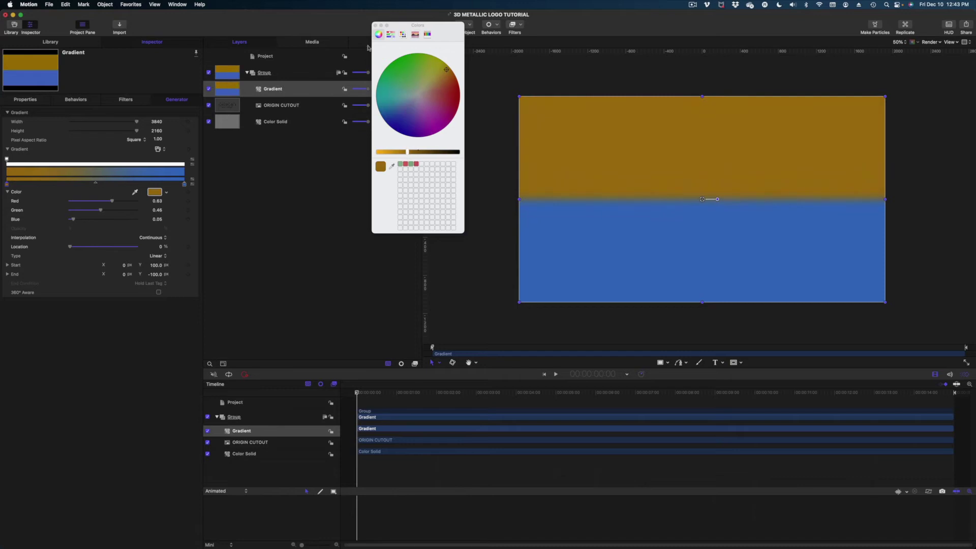
{"action": "left_click", "coordinate": [376, 25]}
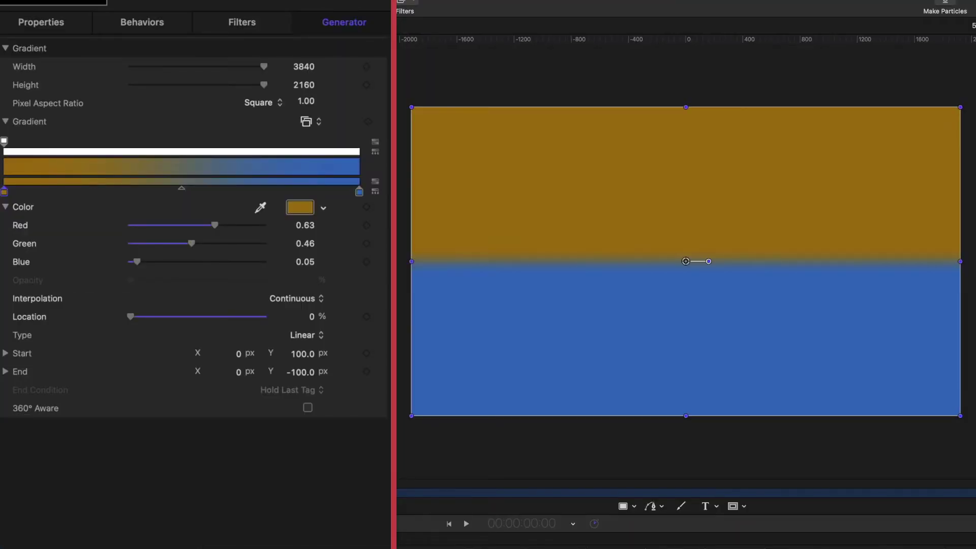
Eyedrop the gold onto the gradient's blue end stop so both ends match.
{"action": "left_click", "coordinate": [358, 192]}
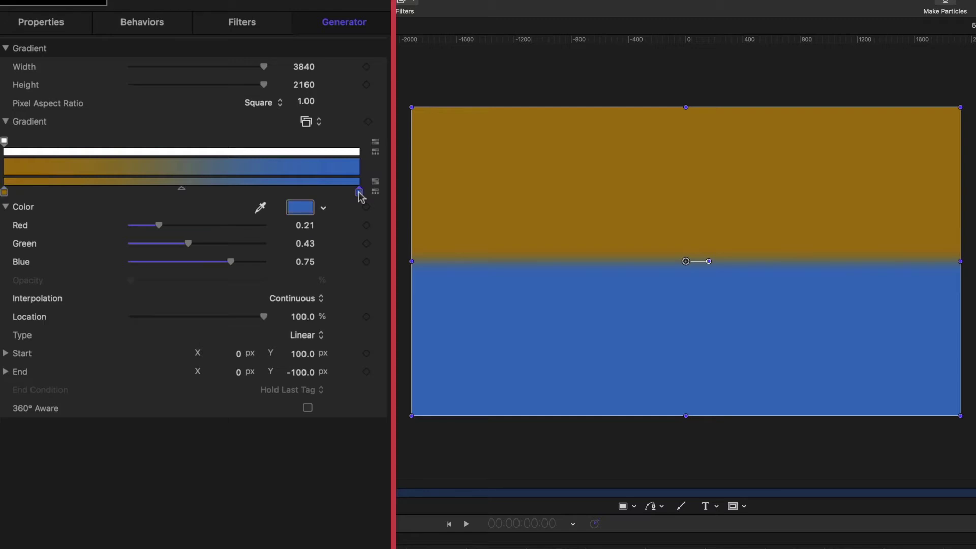
{"action": "left_click", "coordinate": [260, 207]}
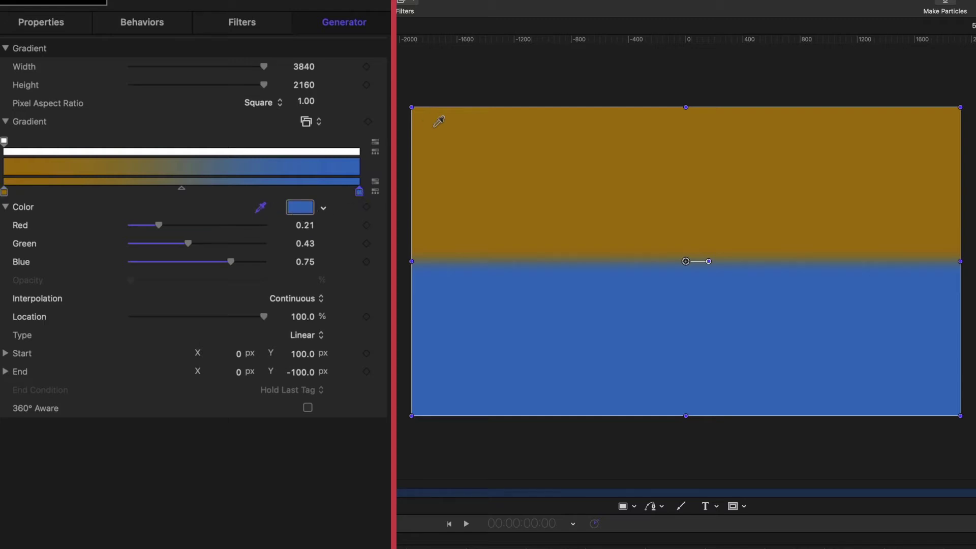
{"action": "left_click", "coordinate": [531, 149]}
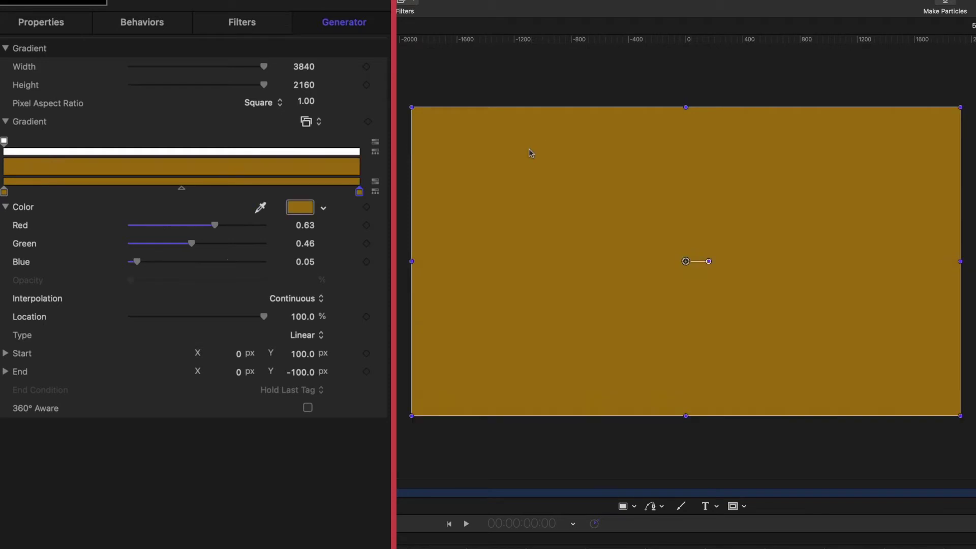
Add a middle stop at 49.92% and brighten it to a vivid amber gold.
{"action": "left_click", "coordinate": [180, 186]}
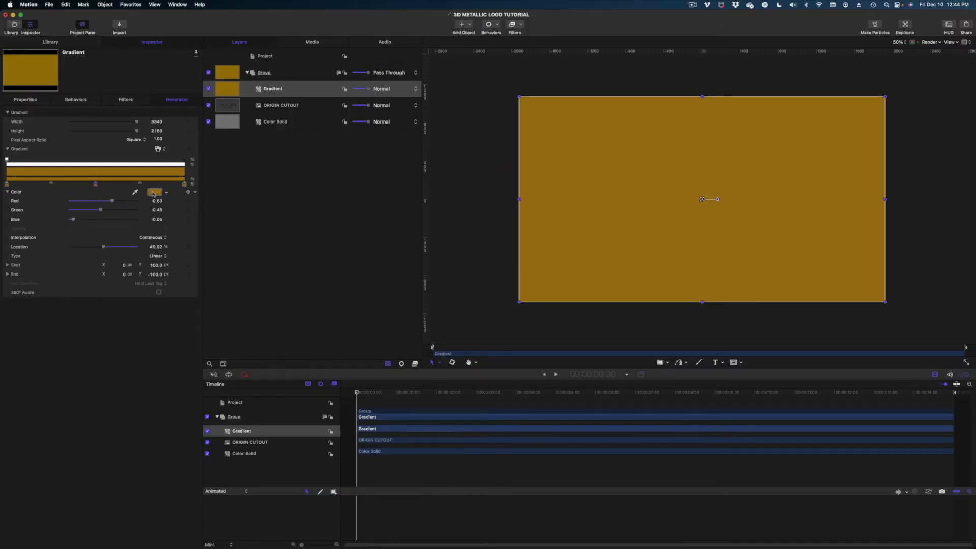
{"action": "left_click", "coordinate": [95, 185]}
{"action": "left_click", "coordinate": [154, 192]}
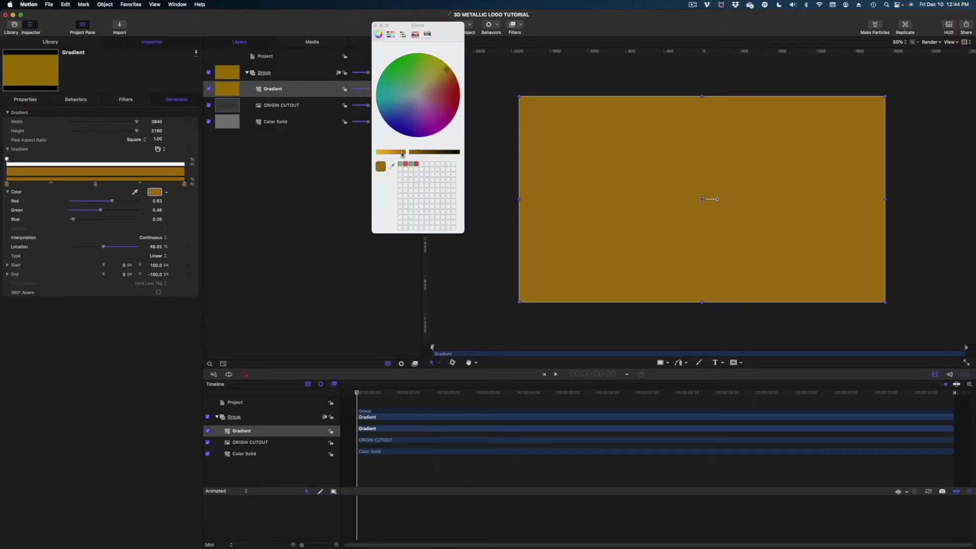
{"action": "left_click_drag", "start_coordinate": [402, 154], "coordinate": [382, 156]}
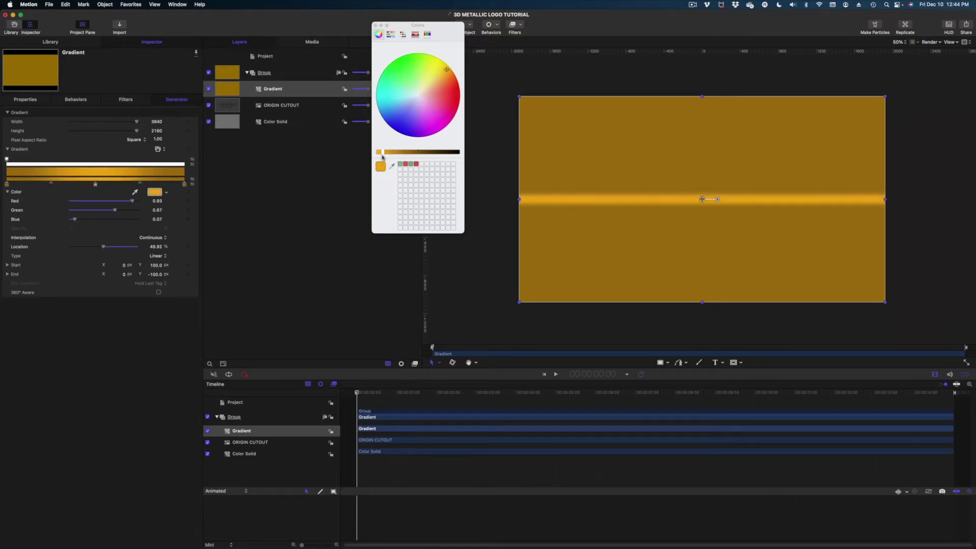
{"action": "left_click_drag", "start_coordinate": [379, 158], "coordinate": [377, 158]}
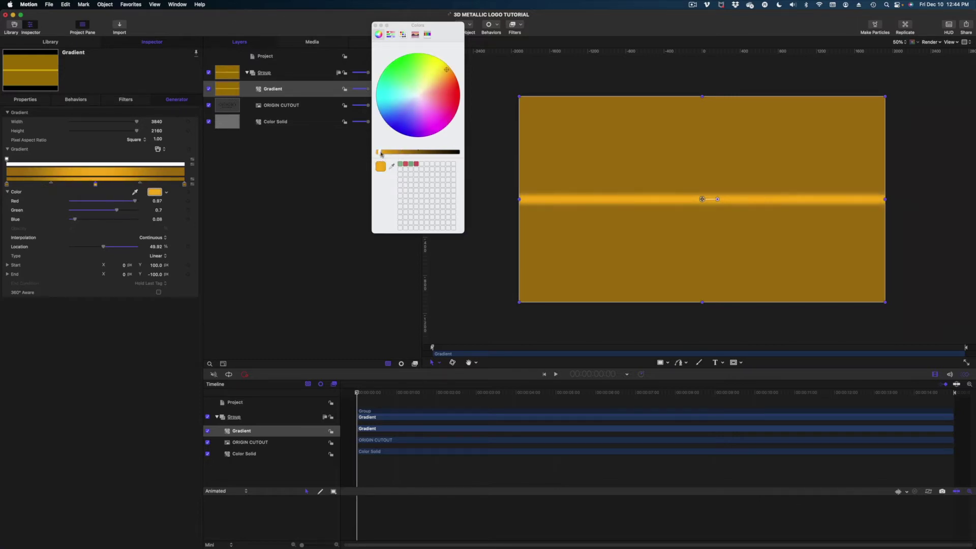
{"action": "left_click", "coordinate": [375, 25]}
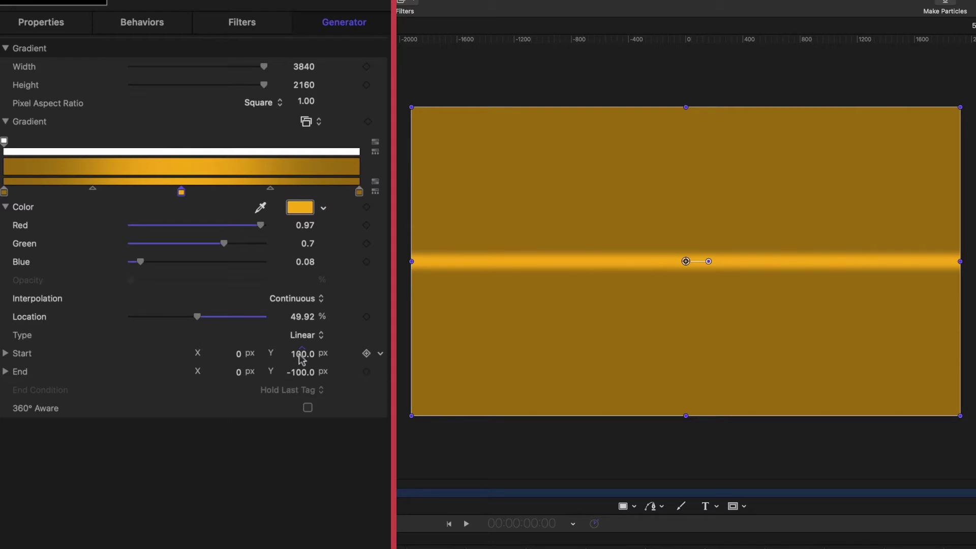
Adjust Start Y, End Y to -181.3 px and Start X to 142 px for a diagonal highlight.
{"action": "left_click_drag", "start_coordinate": [303, 358], "coordinate": [314, 358]}
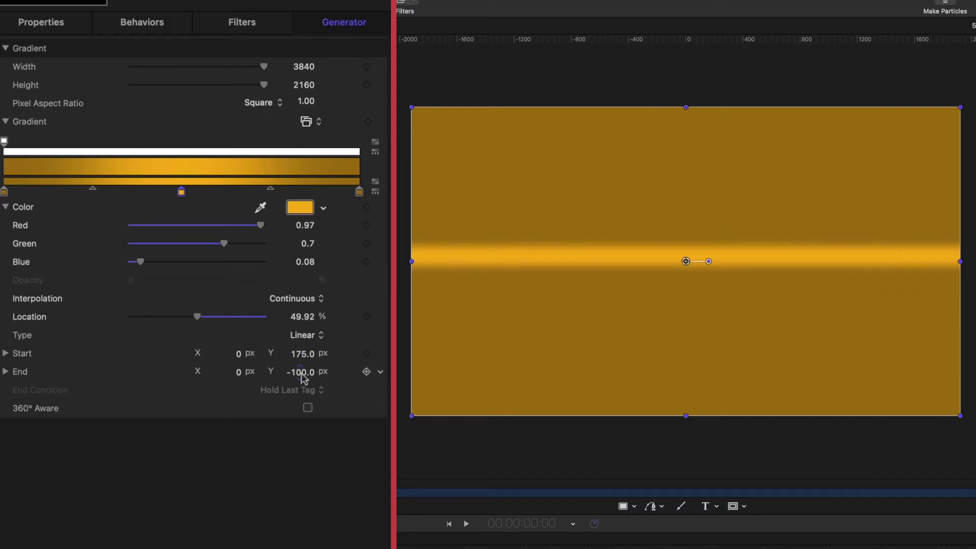
{"action": "left_click", "coordinate": [304, 377]}
{"action": "left_click_drag", "start_coordinate": [304, 372], "coordinate": [297, 372]}
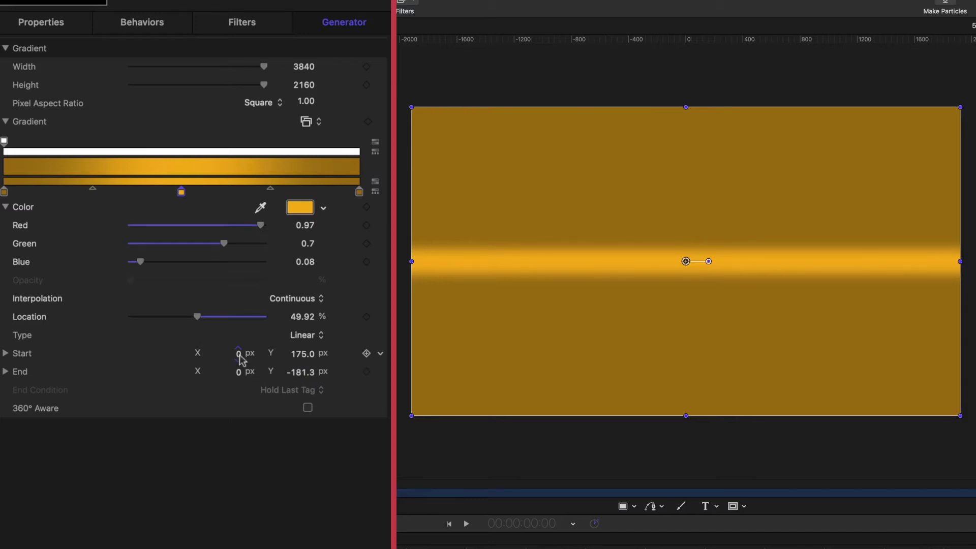
{"action": "left_click_drag", "start_coordinate": [241, 360], "coordinate": [312, 360]}
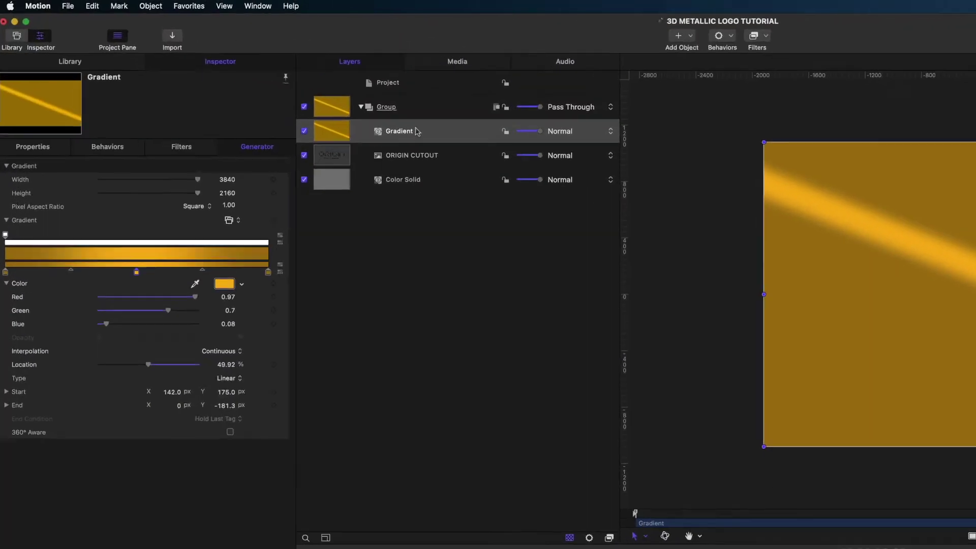
{"action": "left_click", "coordinate": [417, 132]}
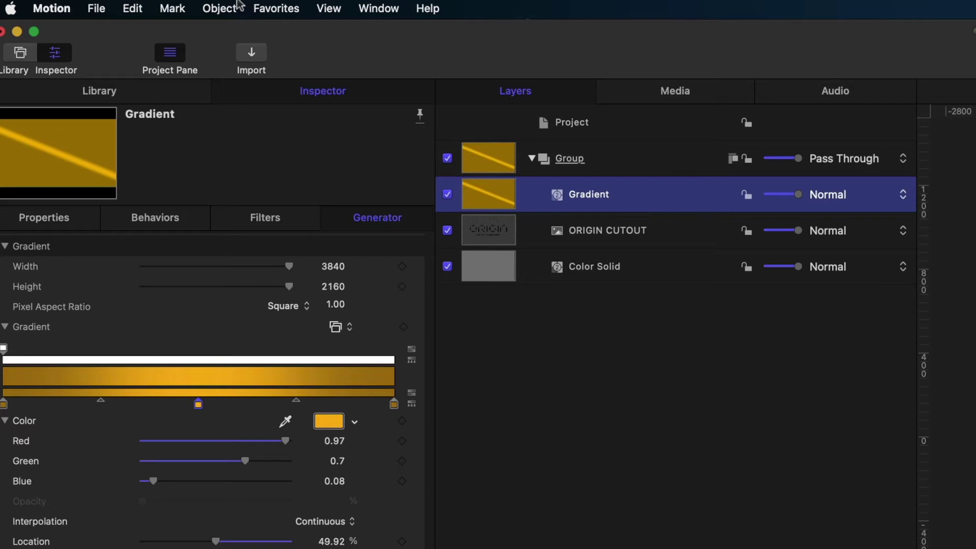
Add an image mask to the Gradient with ORIGIN CUTOUT as its mask source.
{"action": "left_click", "coordinate": [224, 8]}
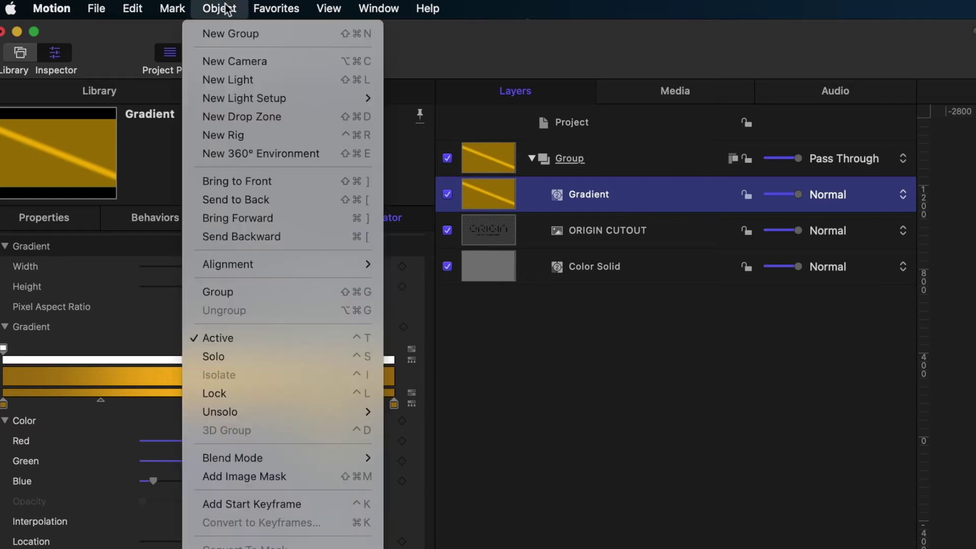
{"action": "left_click", "coordinate": [228, 478]}
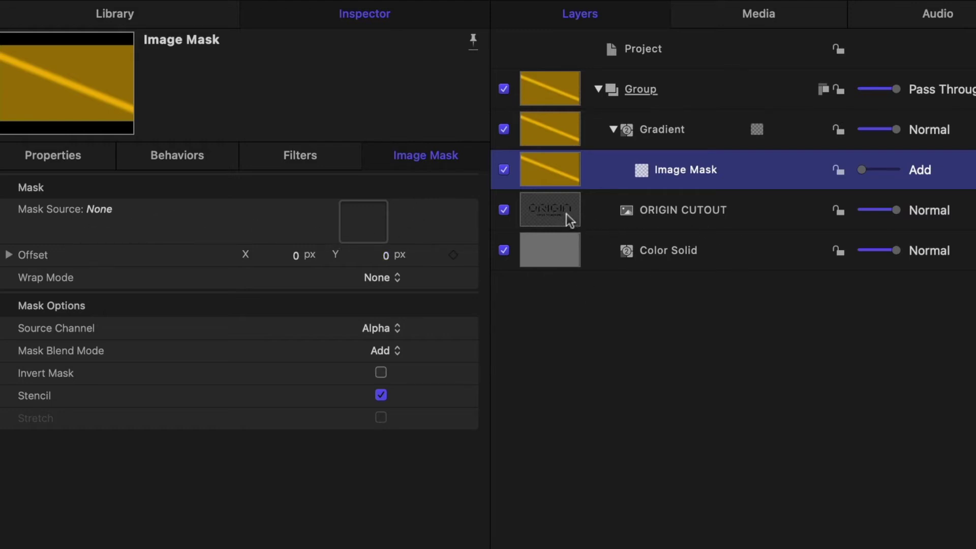
{"action": "left_click_drag", "start_coordinate": [568, 214], "coordinate": [349, 229]}
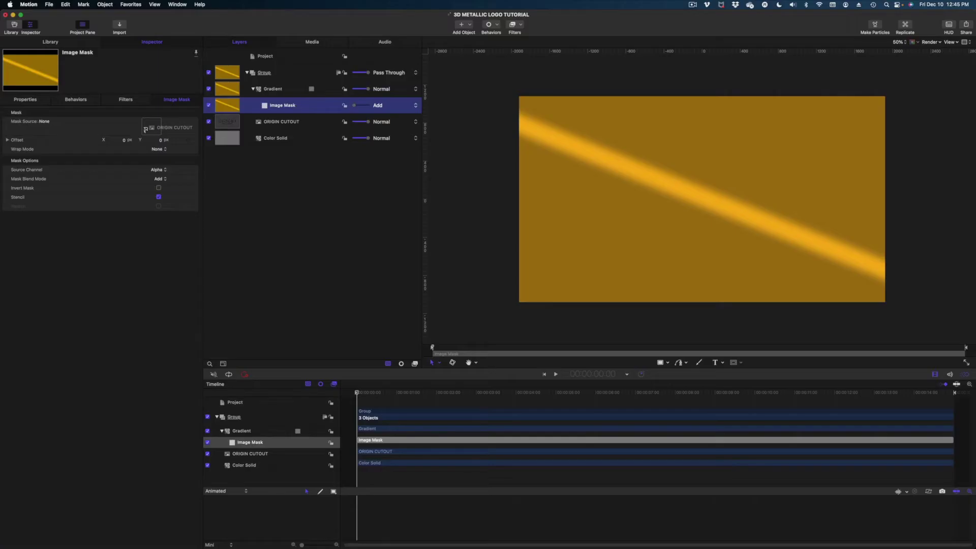
{"action": "left_click_drag", "start_coordinate": [146, 130], "coordinate": [146, 129]}
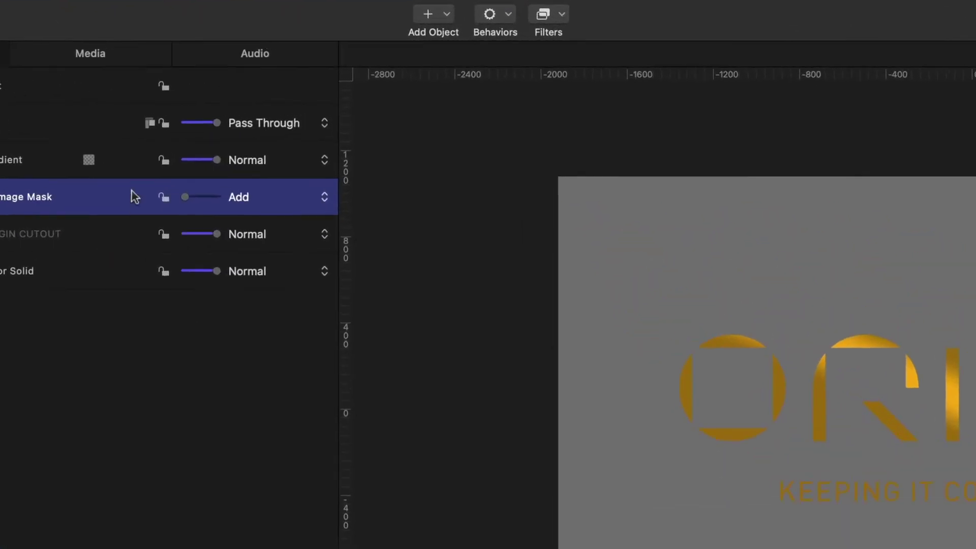
Add a Camera to the project and switch the existing group to 3D.
{"action": "left_click", "coordinate": [428, 16]}
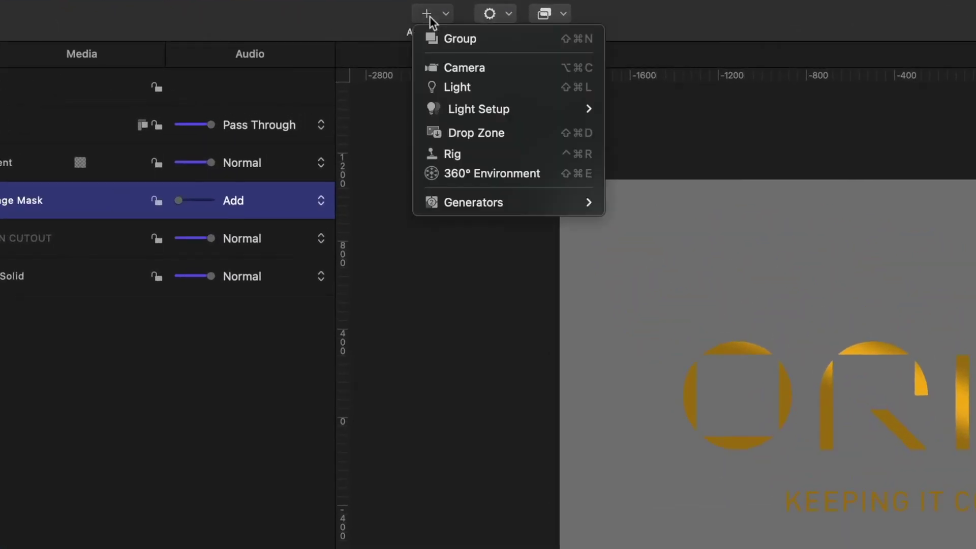
{"action": "left_click", "coordinate": [449, 67]}
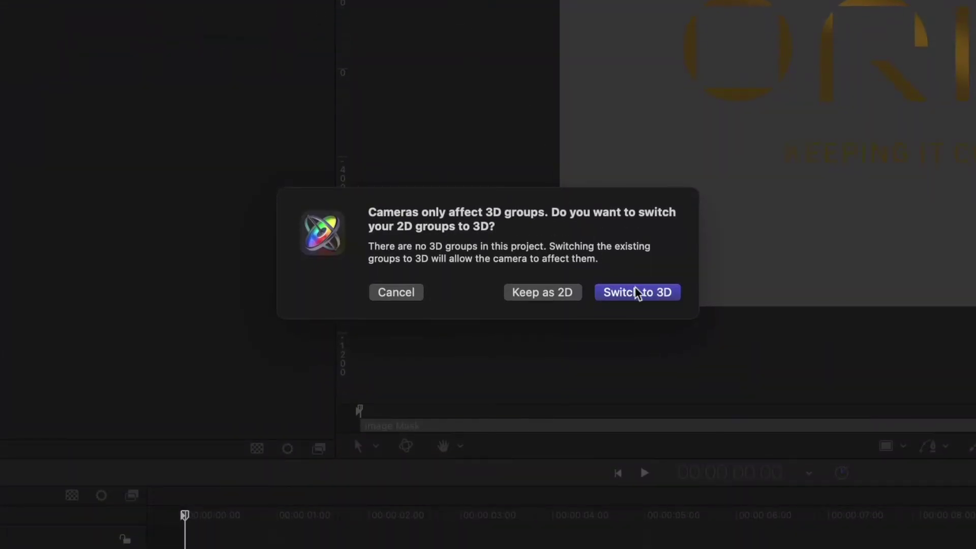
{"action": "left_click", "coordinate": [636, 292]}
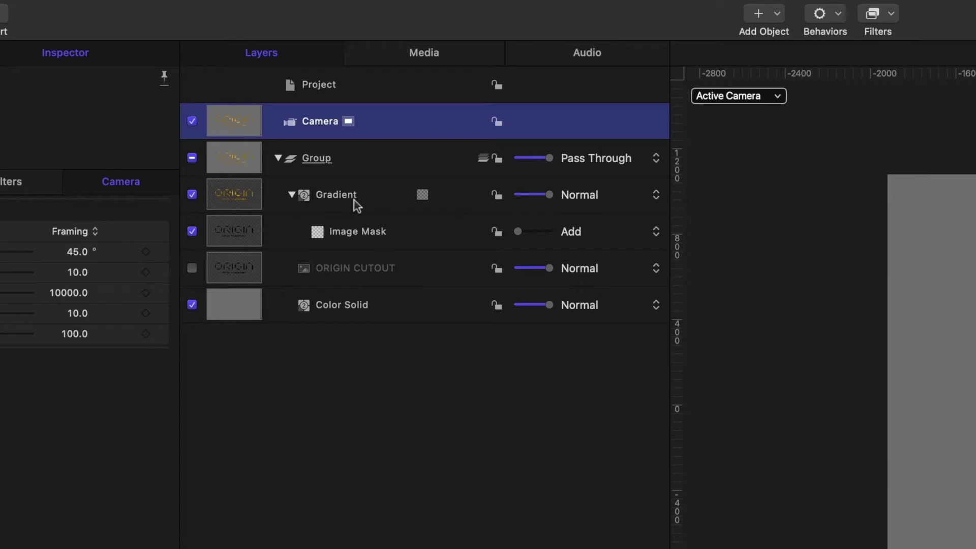
Replicate the masked gold Gradient into a 5 × 5 rectangle grid of logo copies.
{"action": "left_click", "coordinate": [356, 203]}
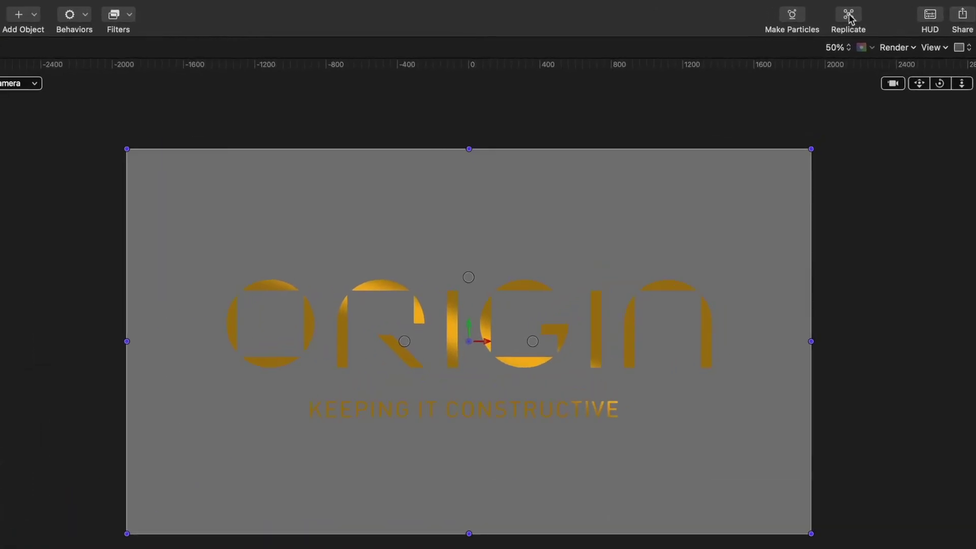
{"action": "left_click", "coordinate": [849, 15]}
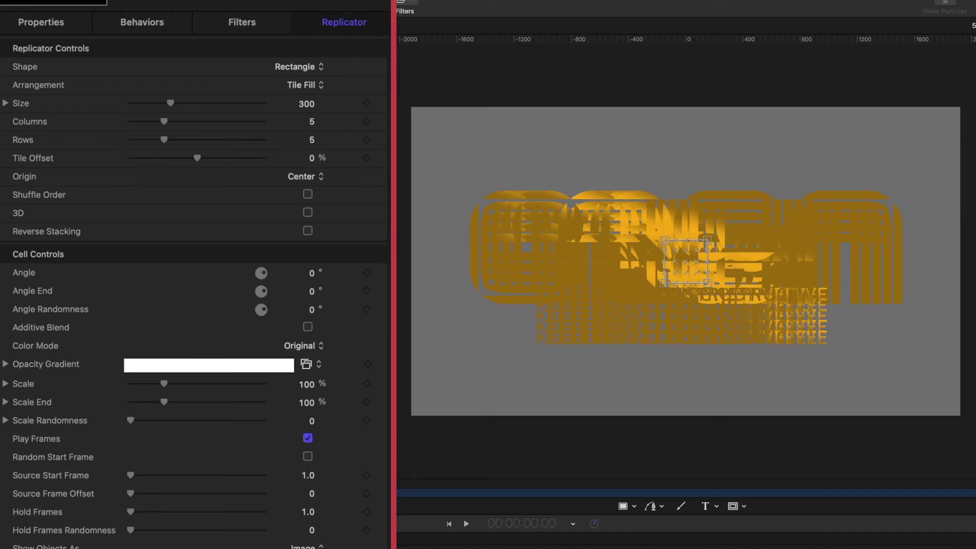
Set the replicator shape to Line with Start and End Point X both 0, and enable 3D.
{"action": "left_click", "coordinate": [300, 71]}
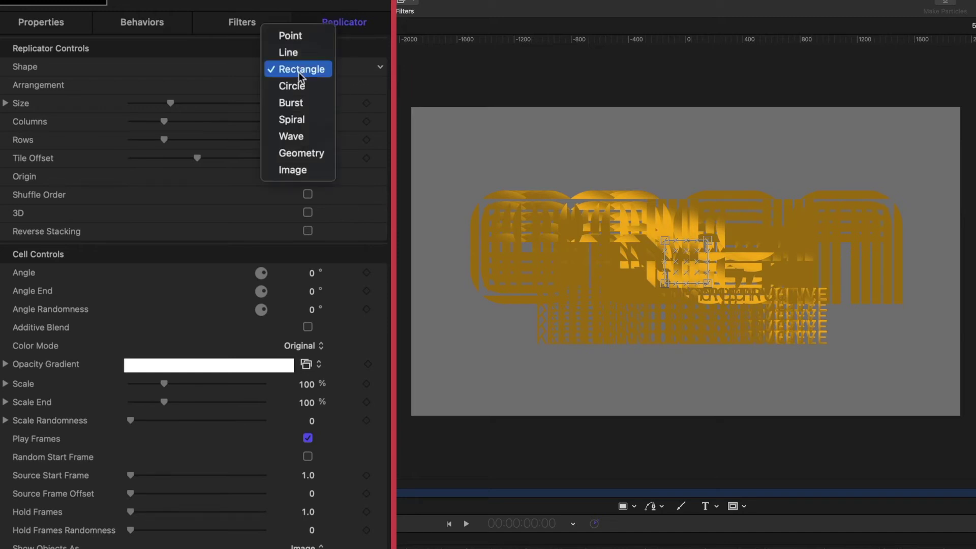
{"action": "left_click", "coordinate": [286, 53]}
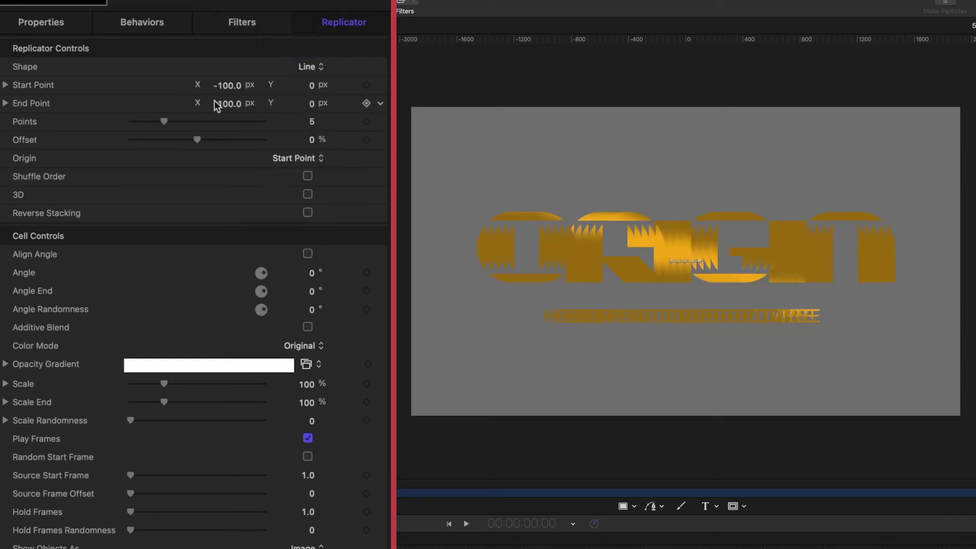
{"action": "type", "text": "0"}
{"action": "key", "text": "Return"}
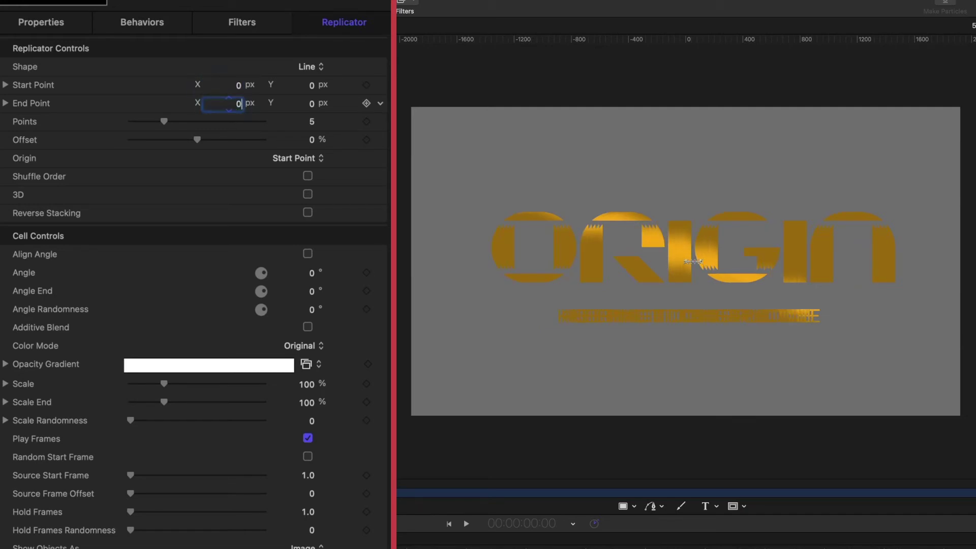
{"action": "type", "text": "0"}
{"action": "key", "text": "Return"}
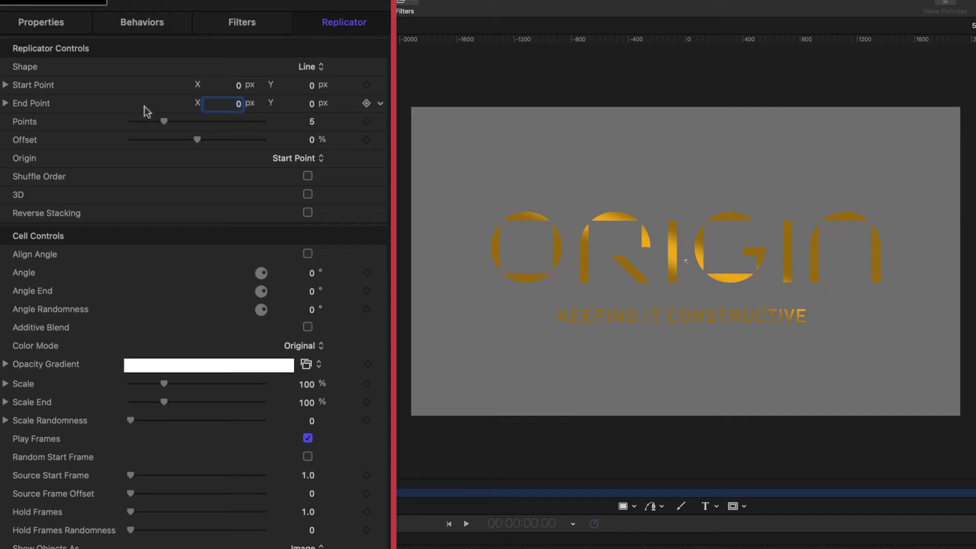
{"action": "left_click", "coordinate": [308, 195]}
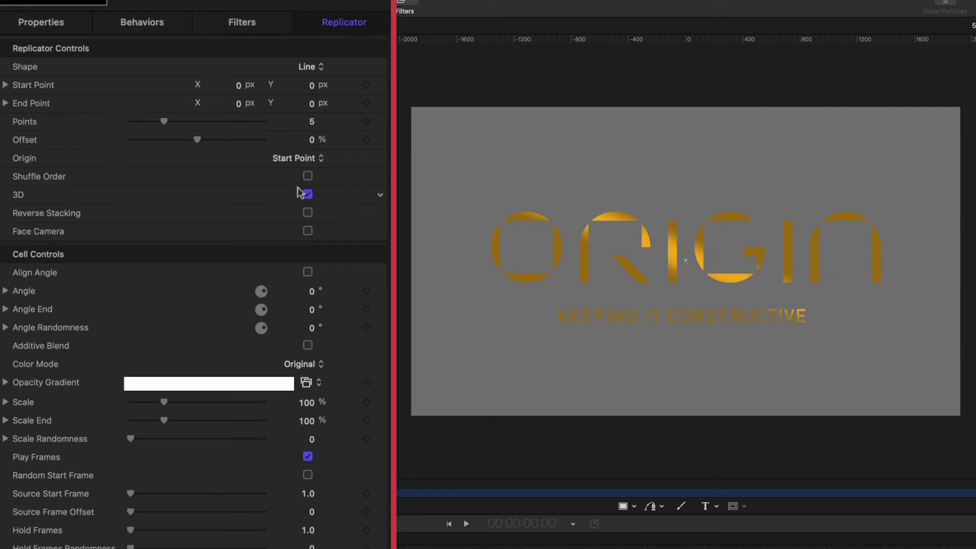
Push the replicator's End Point Z back to 74 px.
{"action": "left_click", "coordinate": [5, 104]}
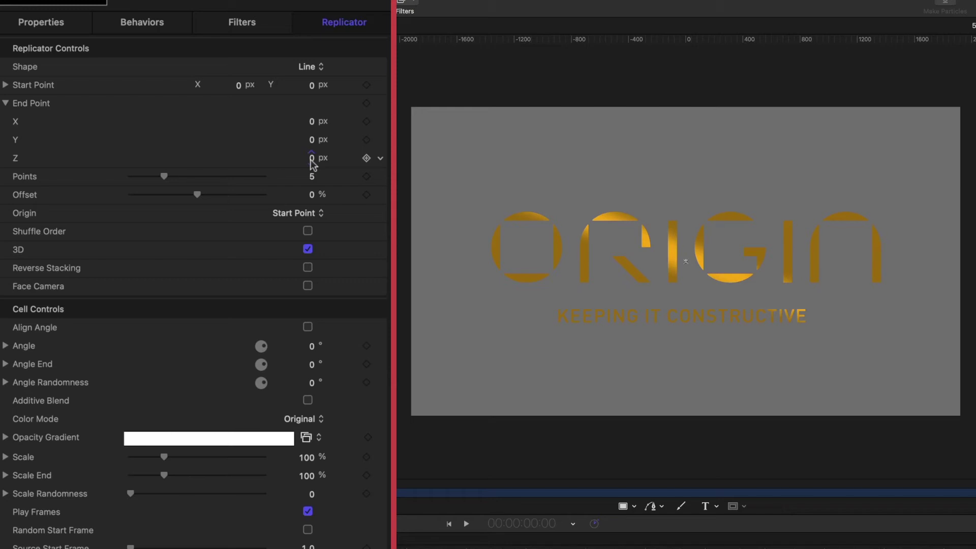
{"action": "mouse_move", "coordinate": [312, 163]}
{"action": "left_mouse_down"}
{"action": "mouse_move", "coordinate": [324, 157]}
{"action": "mouse_move", "coordinate": [308, 164]}
{"action": "left_mouse_up"}
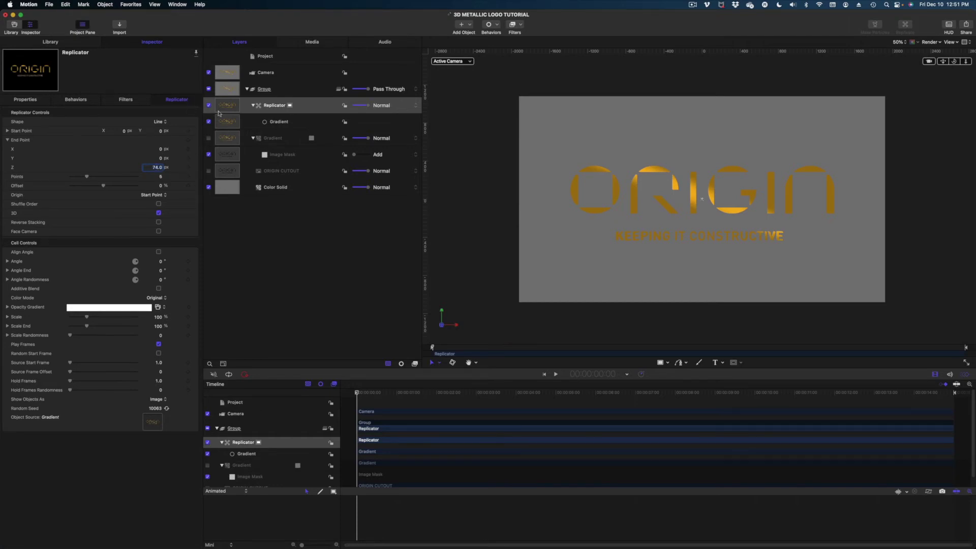
Hide the grey Color Solid for a black background and rotate the Replicator 57° around Y.
{"action": "left_click", "coordinate": [209, 187]}
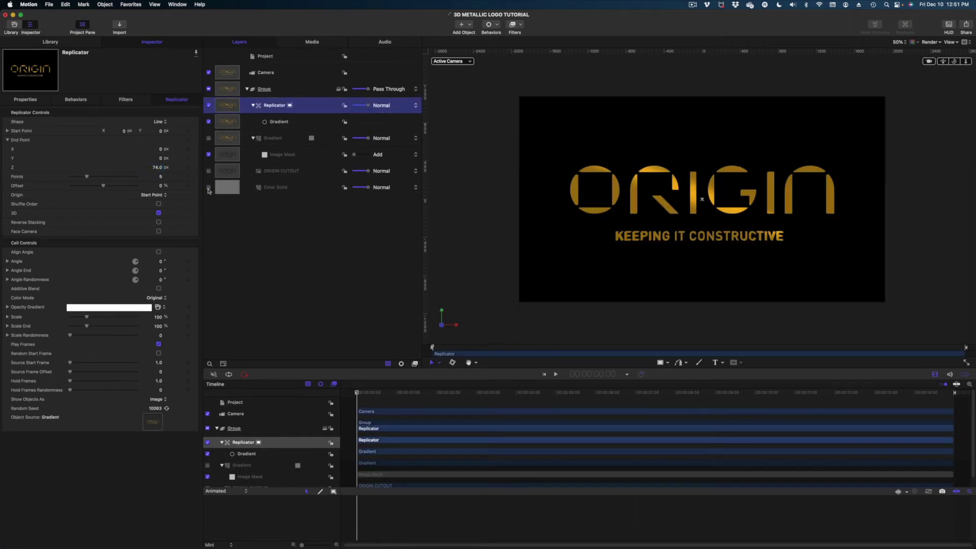
{"action": "double_click", "coordinate": [268, 105]}
{"action": "key", "text": "Return"}
{"action": "left_click", "coordinate": [20, 102]}
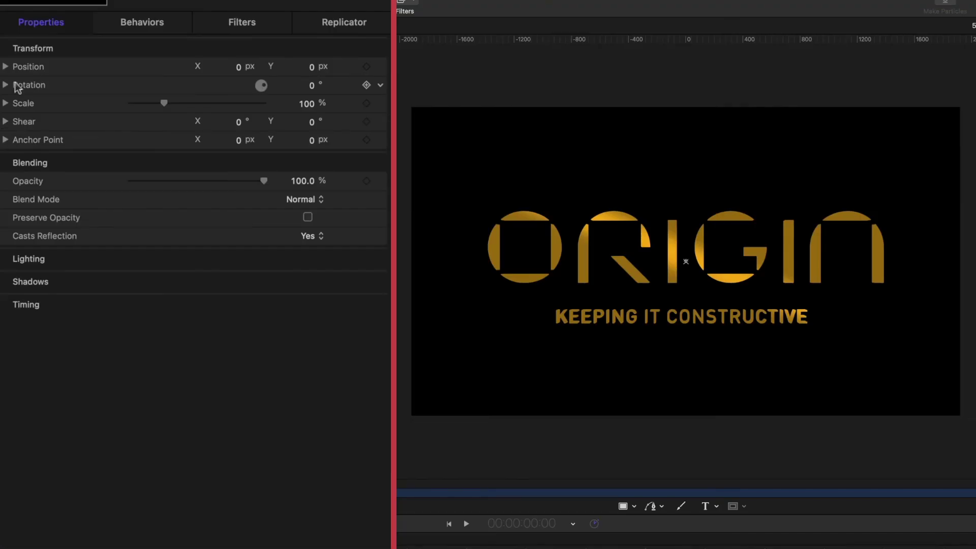
{"action": "left_click", "coordinate": [7, 130]}
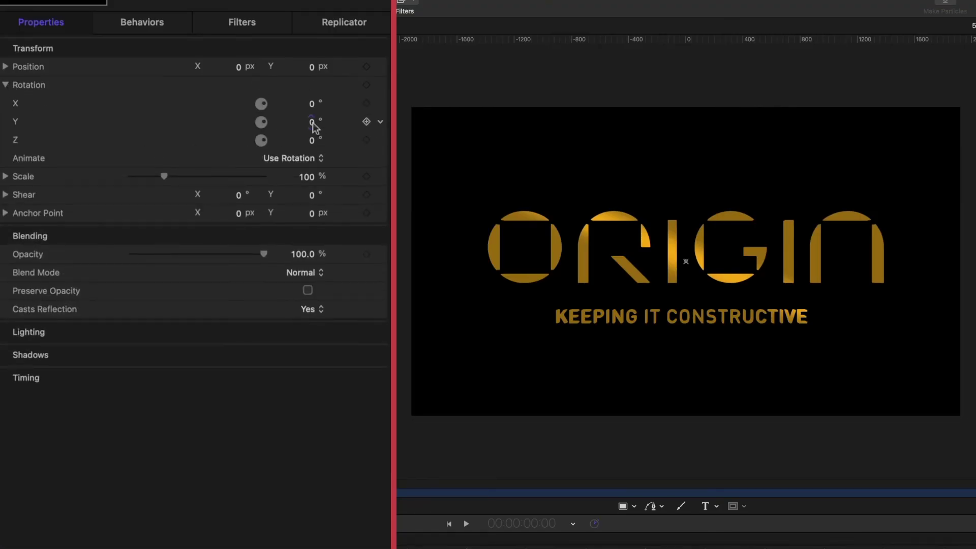
{"action": "mouse_move", "coordinate": [313, 125]}
{"action": "left_mouse_down"}
{"action": "mouse_move", "coordinate": [299, 122]}
{"action": "mouse_move", "coordinate": [303, 129]}
{"action": "left_mouse_up"}
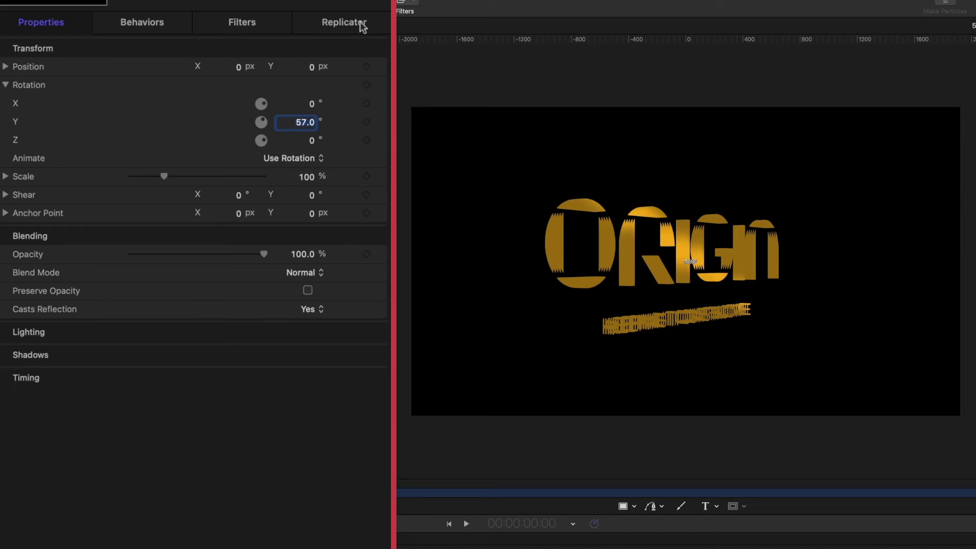
{"action": "left_click", "coordinate": [344, 22]}
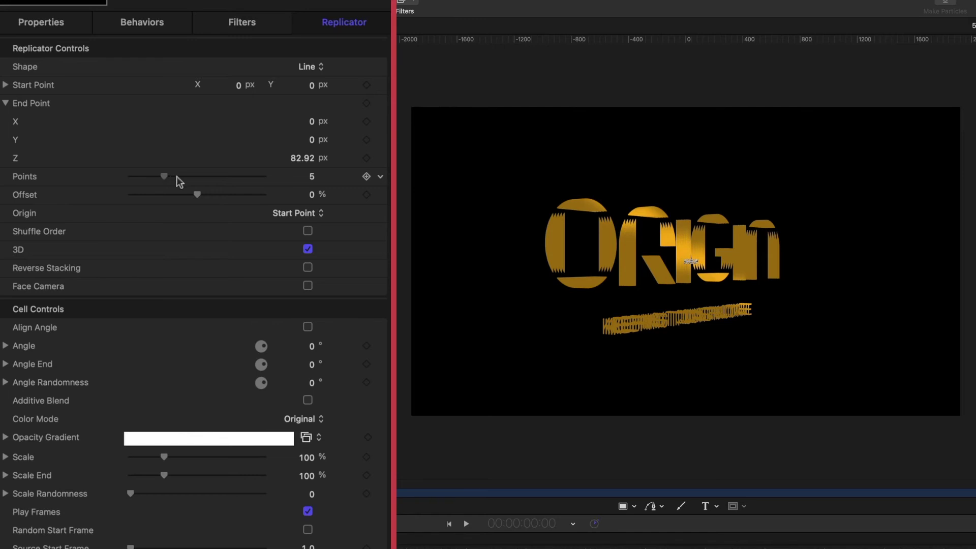
Scrub the replicator's Points value from 20 up to 45 copies.
{"action": "left_click_drag", "start_coordinate": [176, 177], "coordinate": [212, 178]}
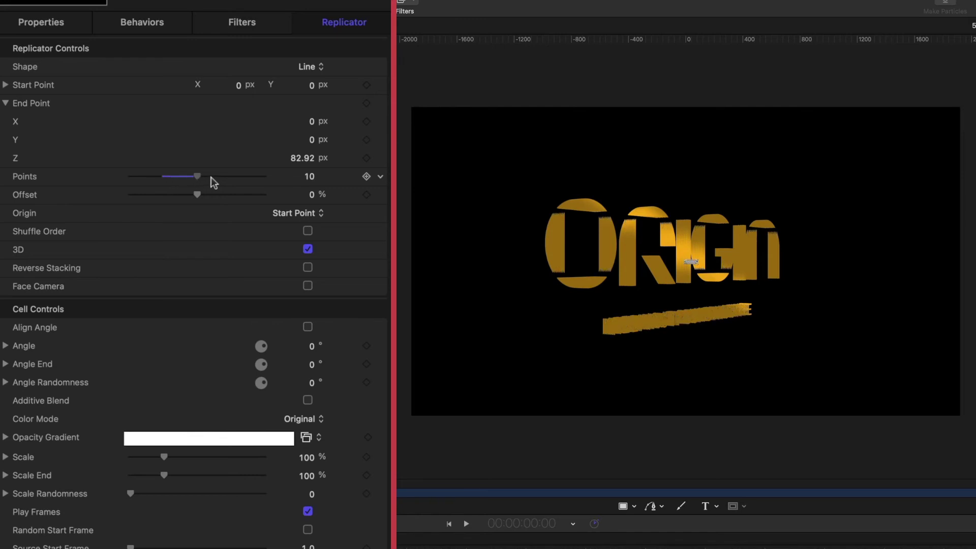
{"action": "left_click", "coordinate": [312, 196]}
{"action": "left_click_drag", "start_coordinate": [309, 182], "coordinate": [309, 176]}
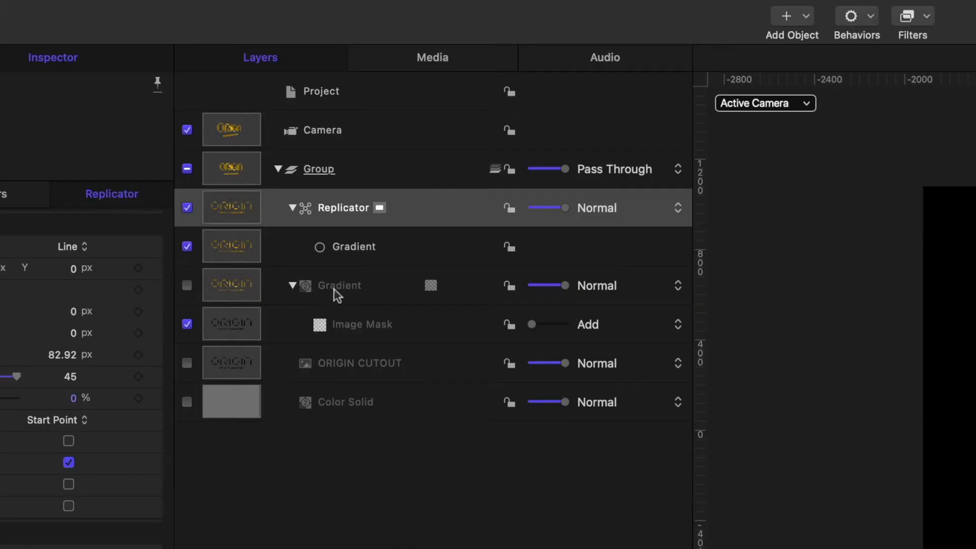
Enable a drop shadow on the Gradient layer and raise its Blur to 24.
{"action": "left_click", "coordinate": [335, 293]}
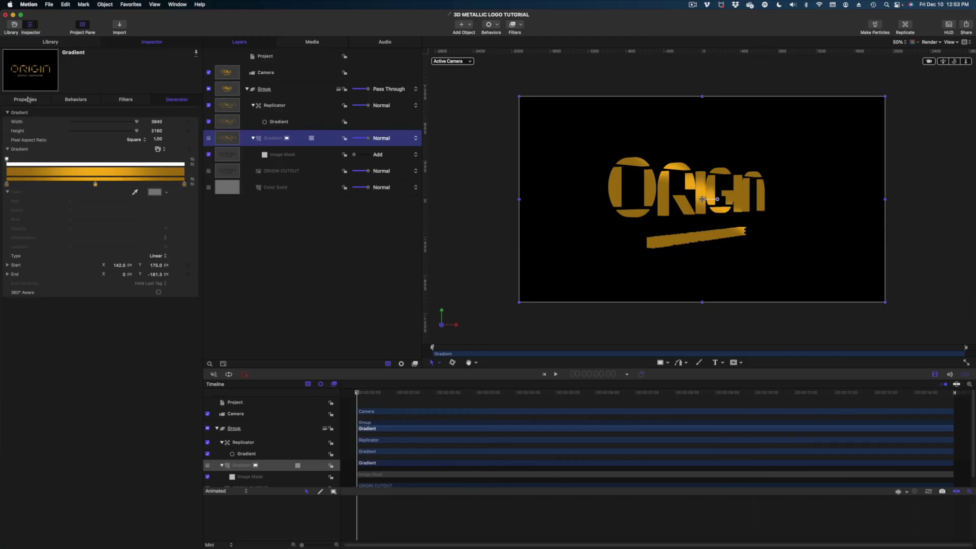
{"action": "left_click", "coordinate": [0, 194]}
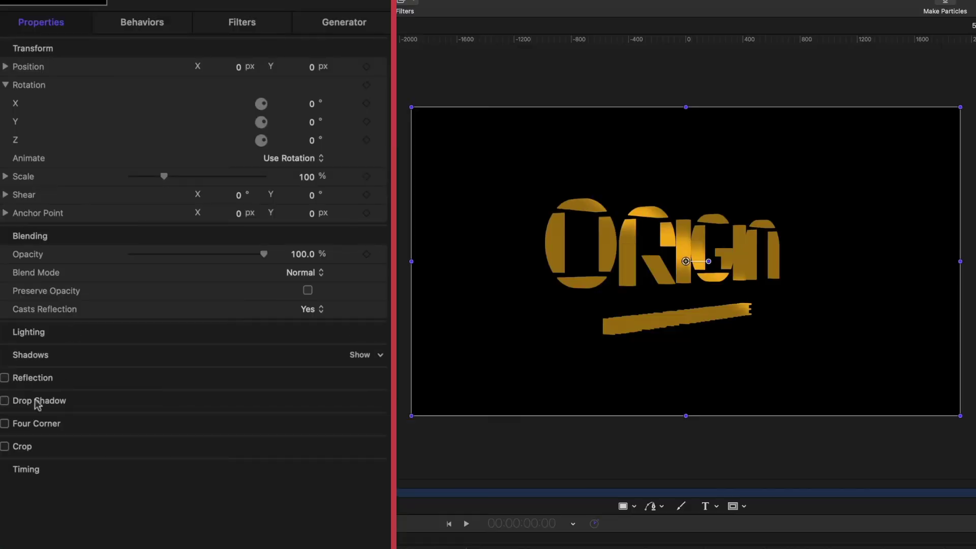
{"action": "left_click", "coordinate": [4, 402]}
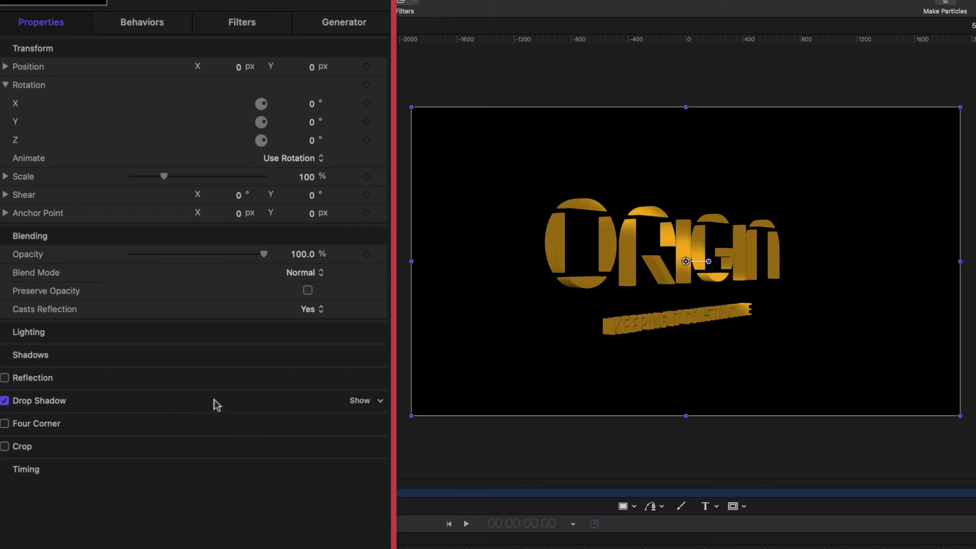
{"action": "left_click", "coordinate": [361, 401]}
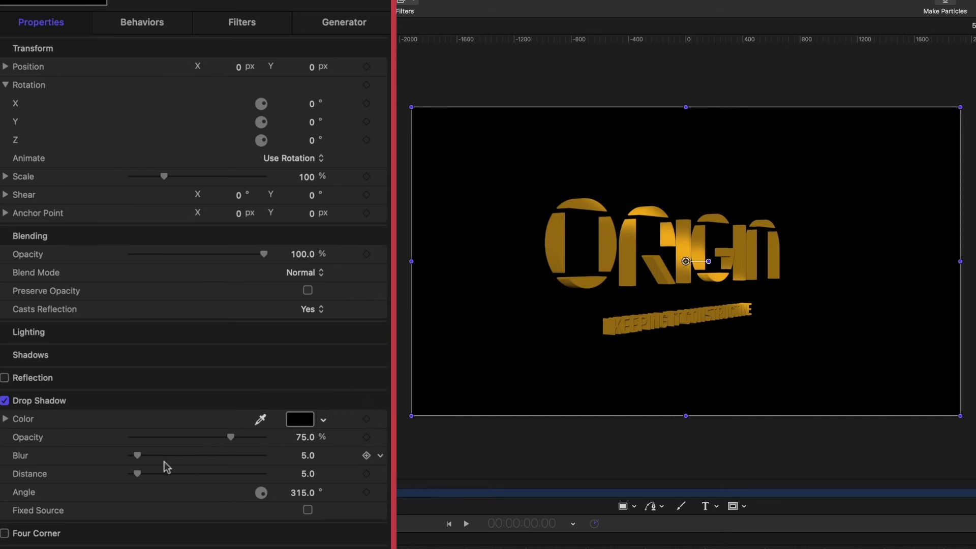
{"action": "left_click_drag", "start_coordinate": [137, 456], "coordinate": [164, 457]}
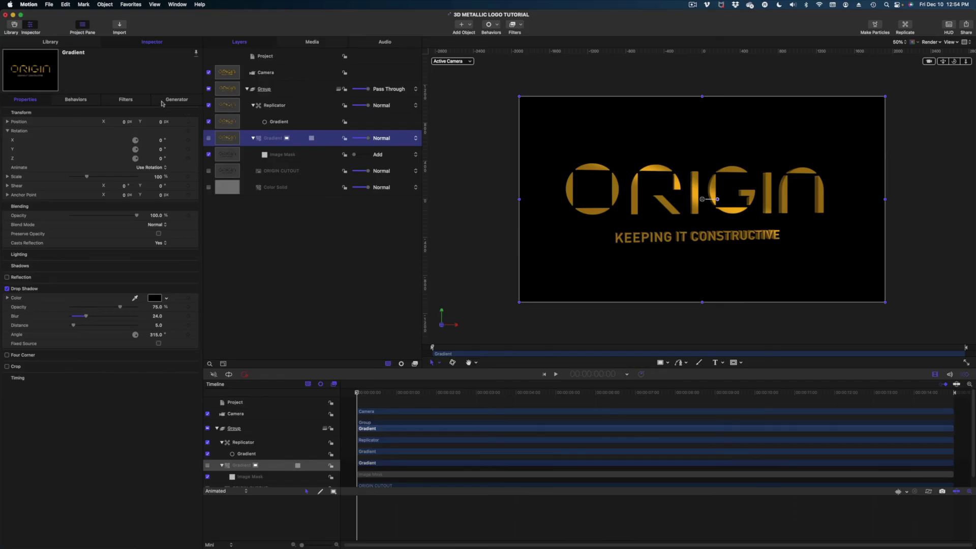
Keyframe the gradient Start and End points at the first frame, with Start X at -194.2 px.
{"action": "left_click", "coordinate": [176, 99]}
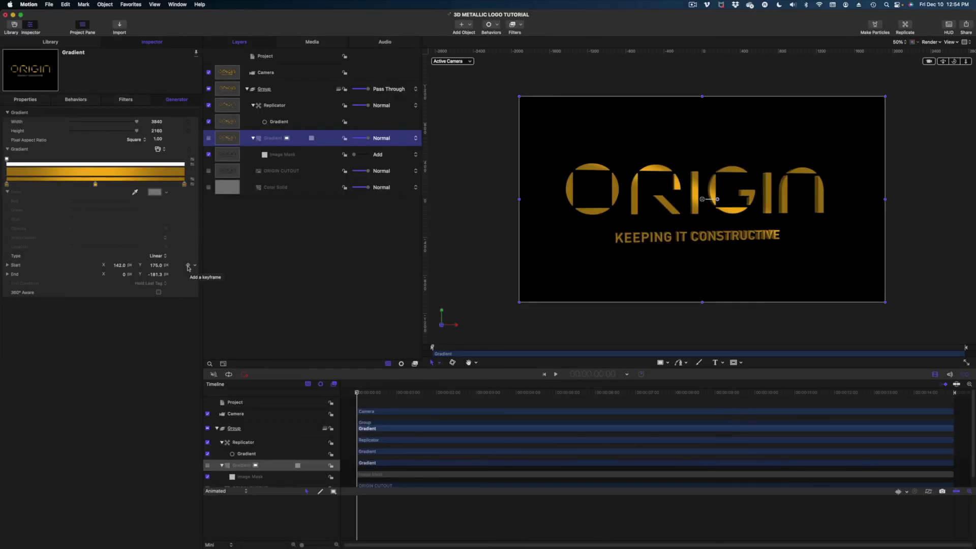
{"action": "left_click", "coordinate": [355, 394]}
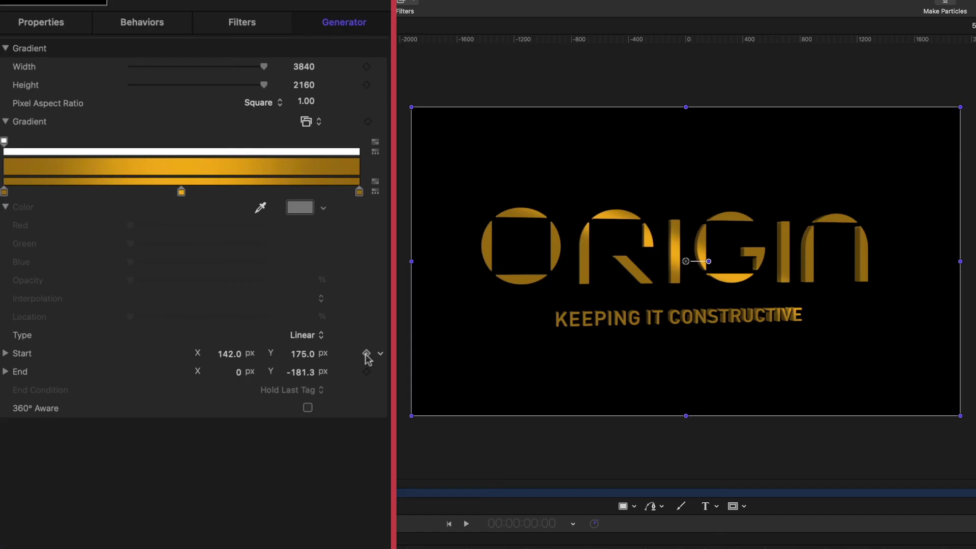
{"action": "left_click", "coordinate": [366, 355]}
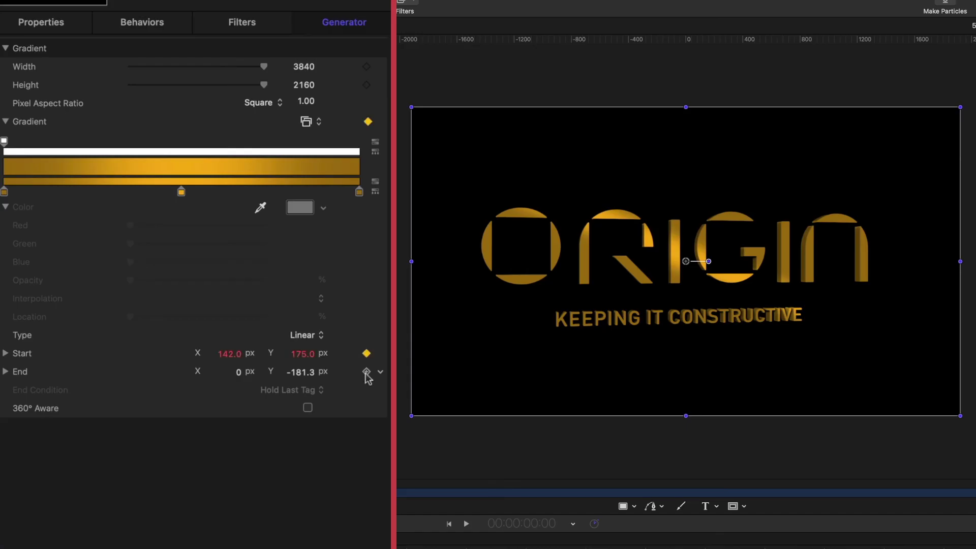
{"action": "left_click", "coordinate": [366, 372]}
{"action": "left_click_drag", "start_coordinate": [229, 354], "coordinate": [235, 374]}
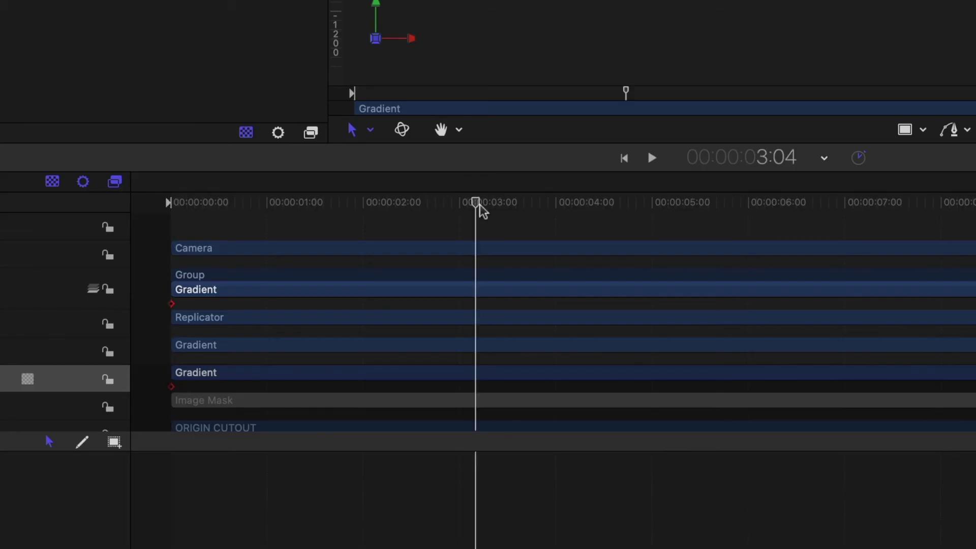
At about 3:01, keyframe End and move Start X to 181.8 px, then rewind to review the sweep.
{"action": "mouse_move", "coordinate": [480, 208]}
{"action": "left_mouse_down"}
{"action": "mouse_move", "coordinate": [489, 211]}
{"action": "mouse_move", "coordinate": [464, 215]}
{"action": "left_mouse_up"}
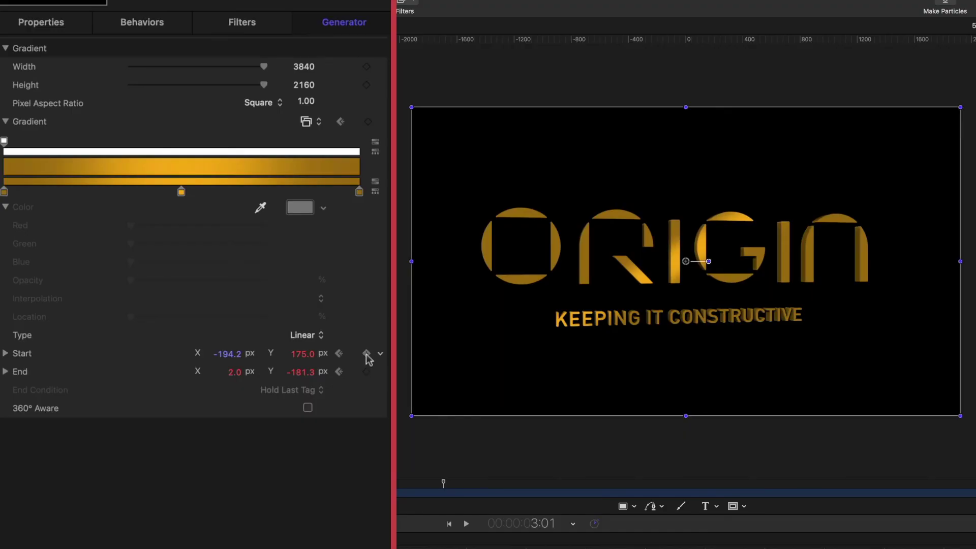
{"action": "left_click", "coordinate": [366, 371]}
{"action": "left_click_drag", "start_coordinate": [227, 365], "coordinate": [226, 353]}
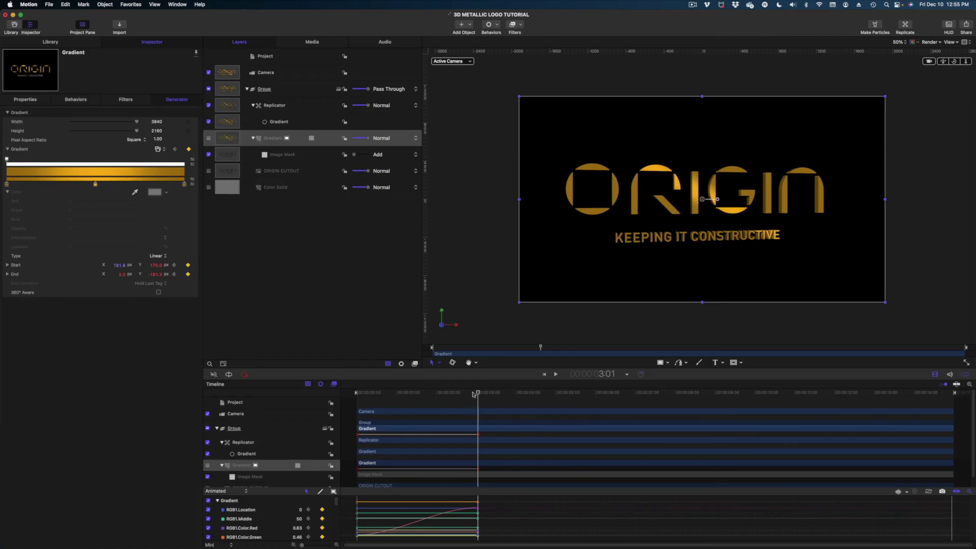
{"action": "left_click_drag", "start_coordinate": [473, 394], "coordinate": [356, 394]}
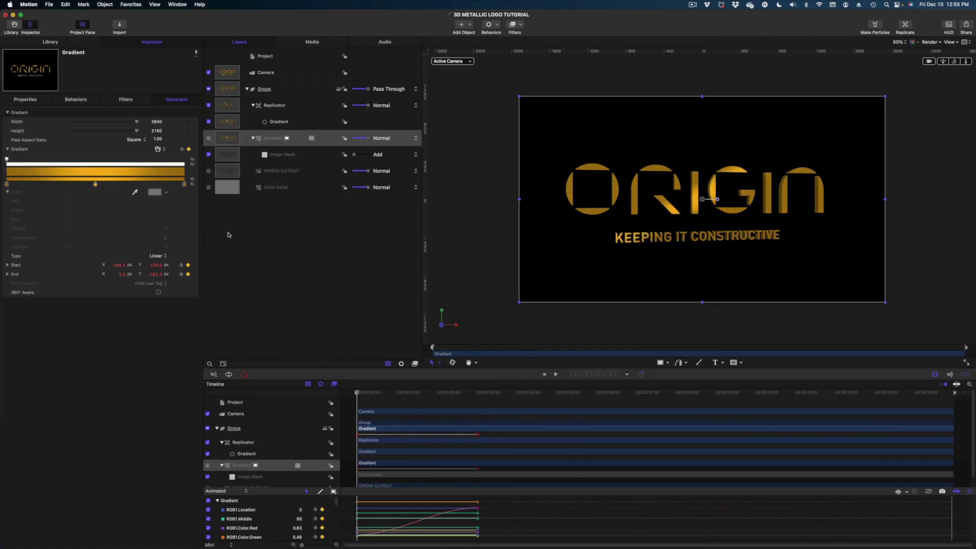
{"action": "left_click", "coordinate": [289, 111]}
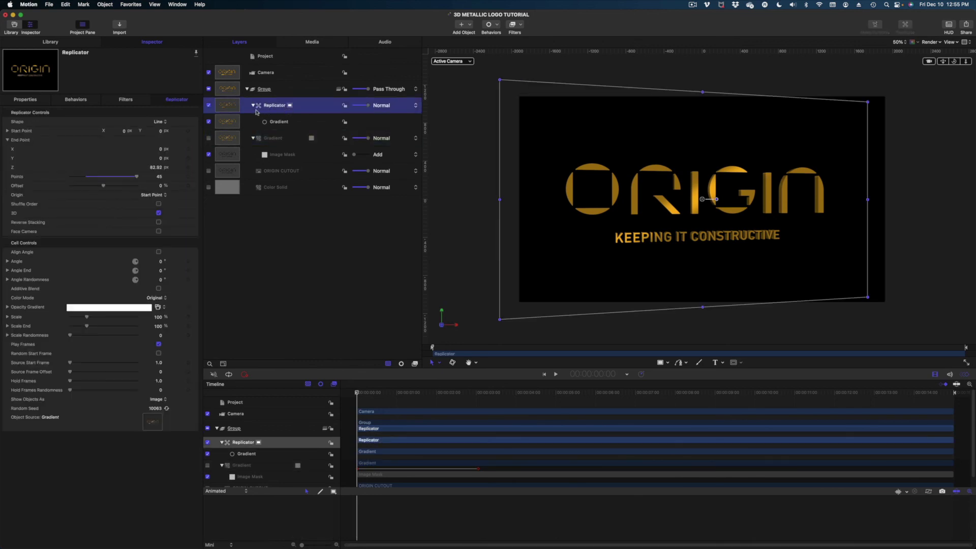
Keyframe the replicator's Y rotation at -14° on the first frame.
{"action": "left_click", "coordinate": [21, 100]}
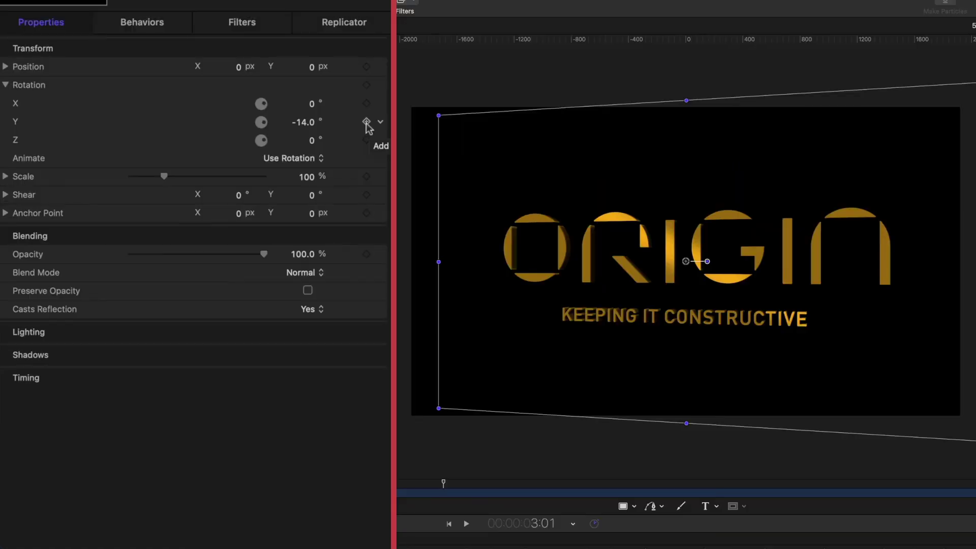
{"action": "left_click", "coordinate": [366, 122]}
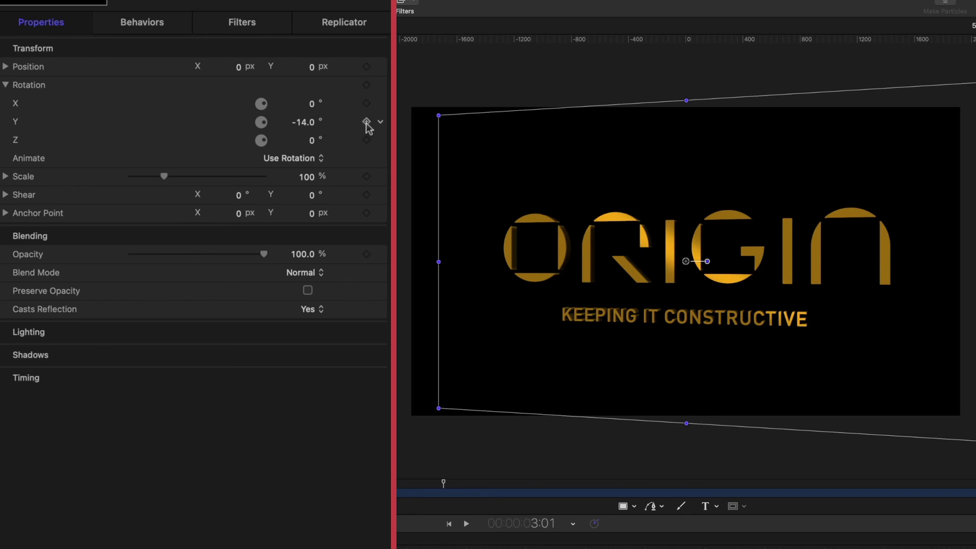
{"action": "double_click", "coordinate": [305, 123]}
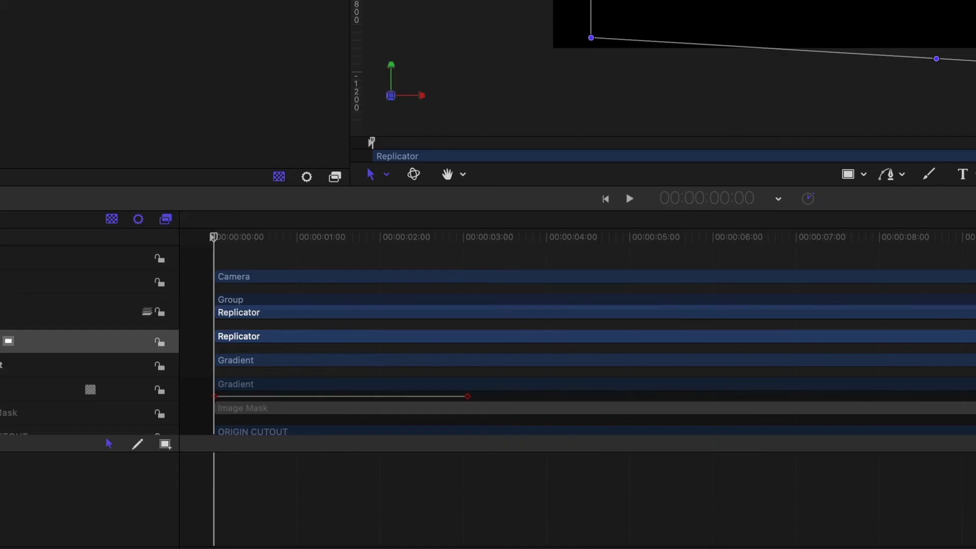
Add a 14° Y rotation keyframe at about three seconds and play back the swing.
{"action": "left_click_drag", "start_coordinate": [402, 237], "coordinate": [467, 234]}
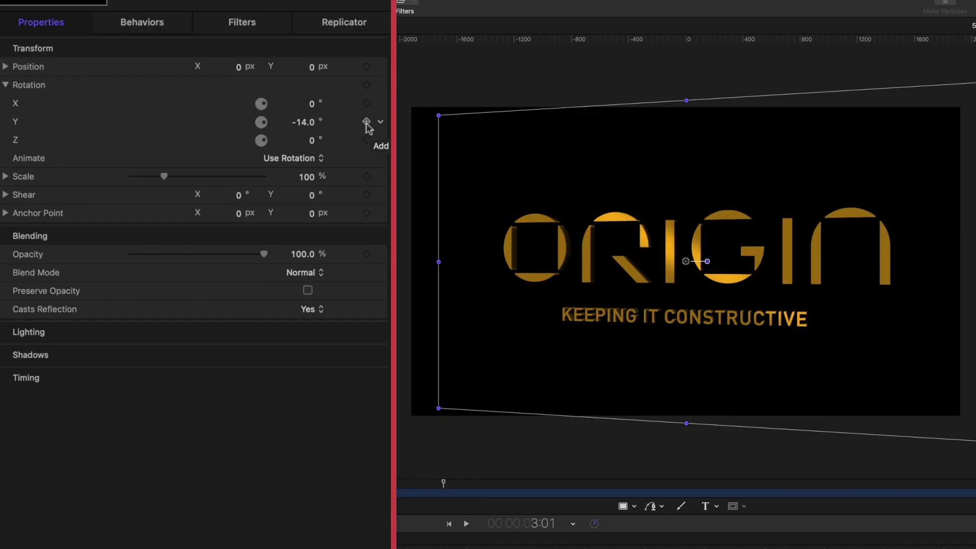
{"action": "left_click", "coordinate": [367, 122]}
{"action": "left_click", "coordinate": [311, 124]}
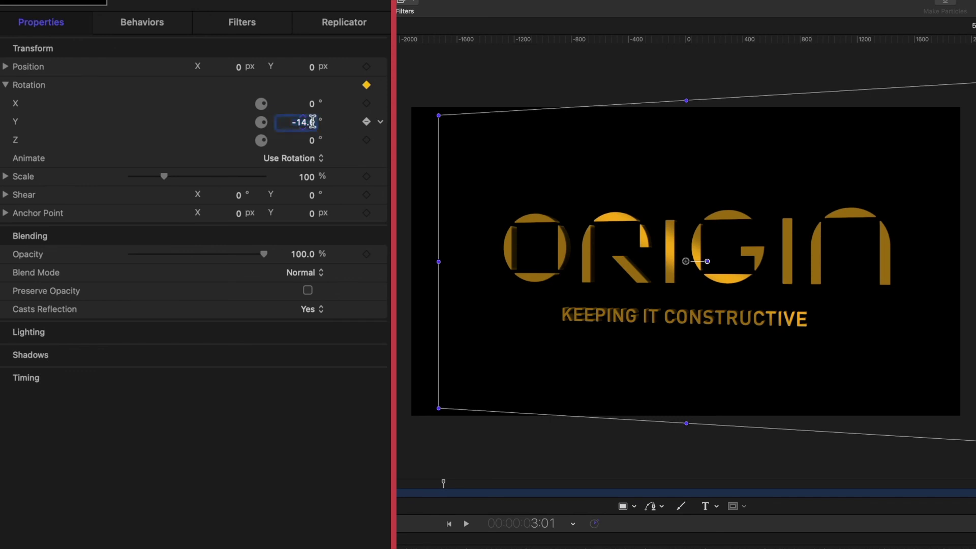
{"action": "type", "text": "14"}
{"action": "key", "text": "Return"}
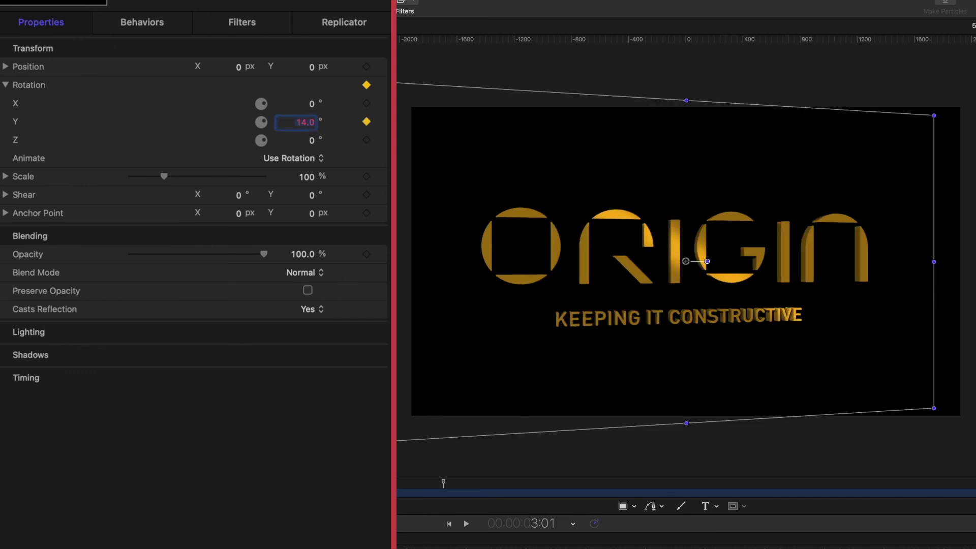
{"action": "key", "text": "space"}
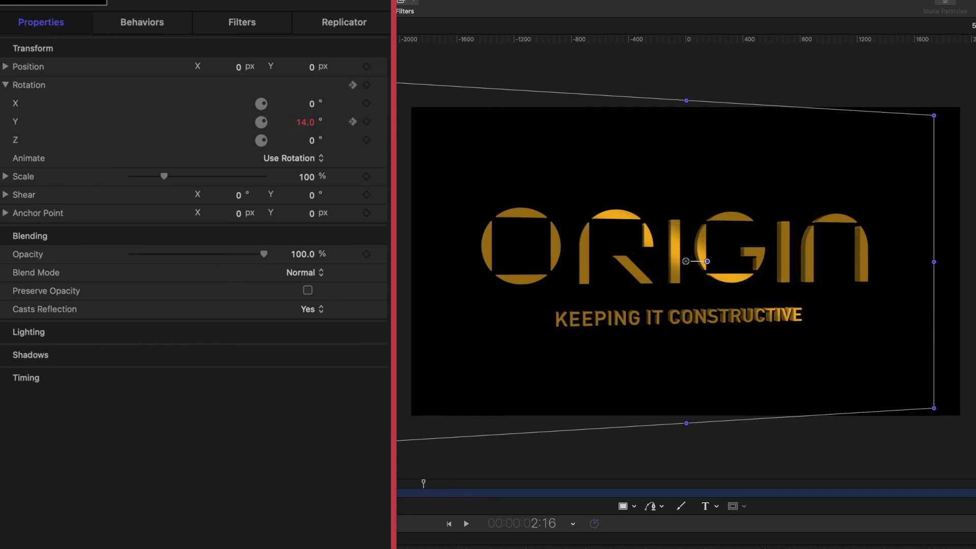